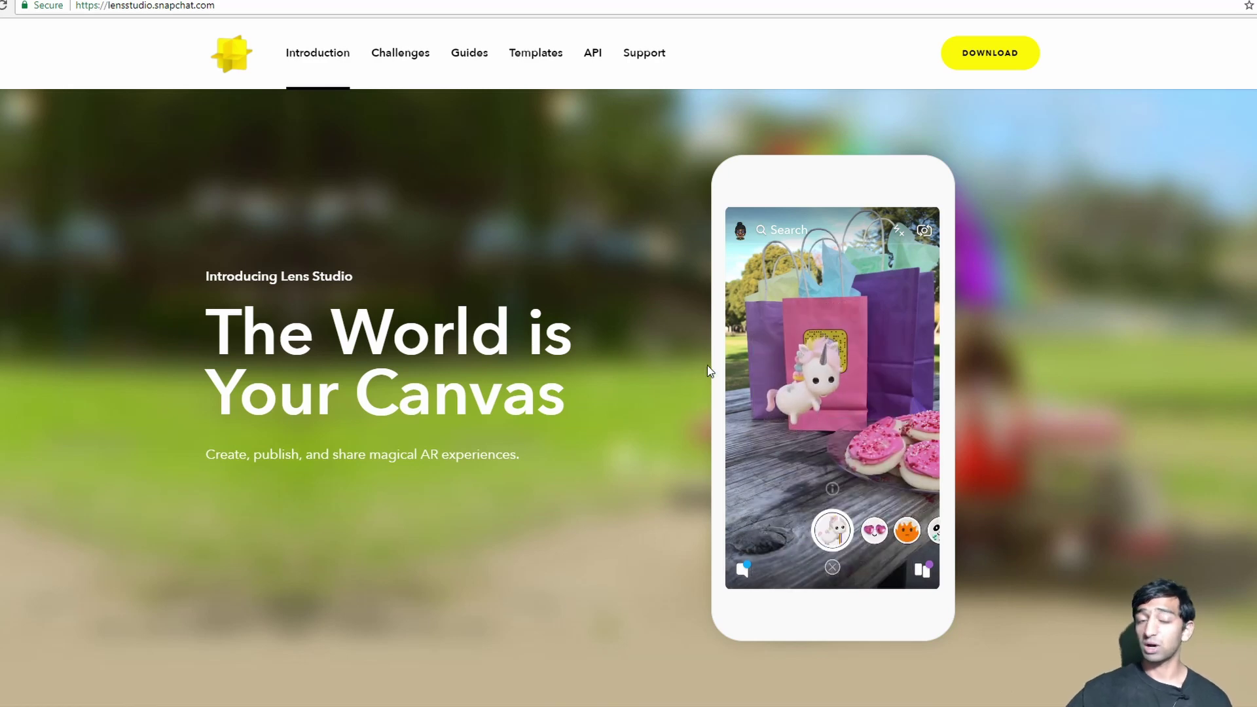
Browse the website's Challenges, Guides and Templates pages, ending on the API reference.
click(408, 80)
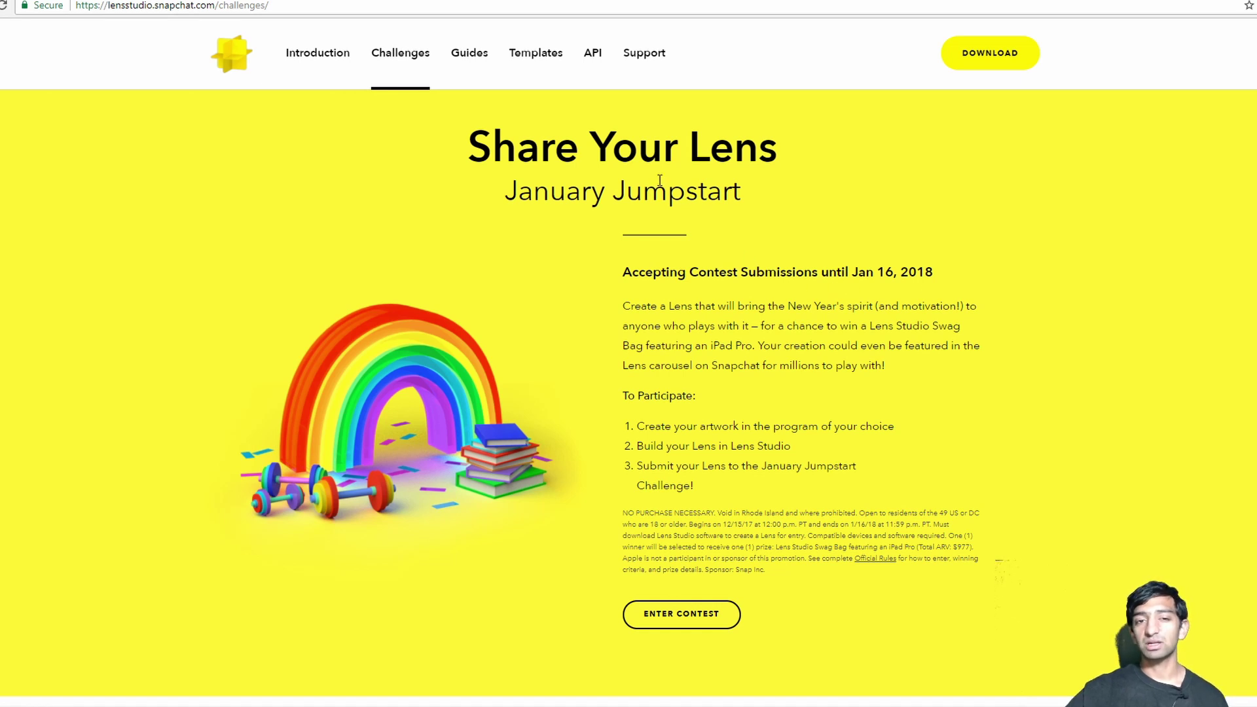
click(473, 59)
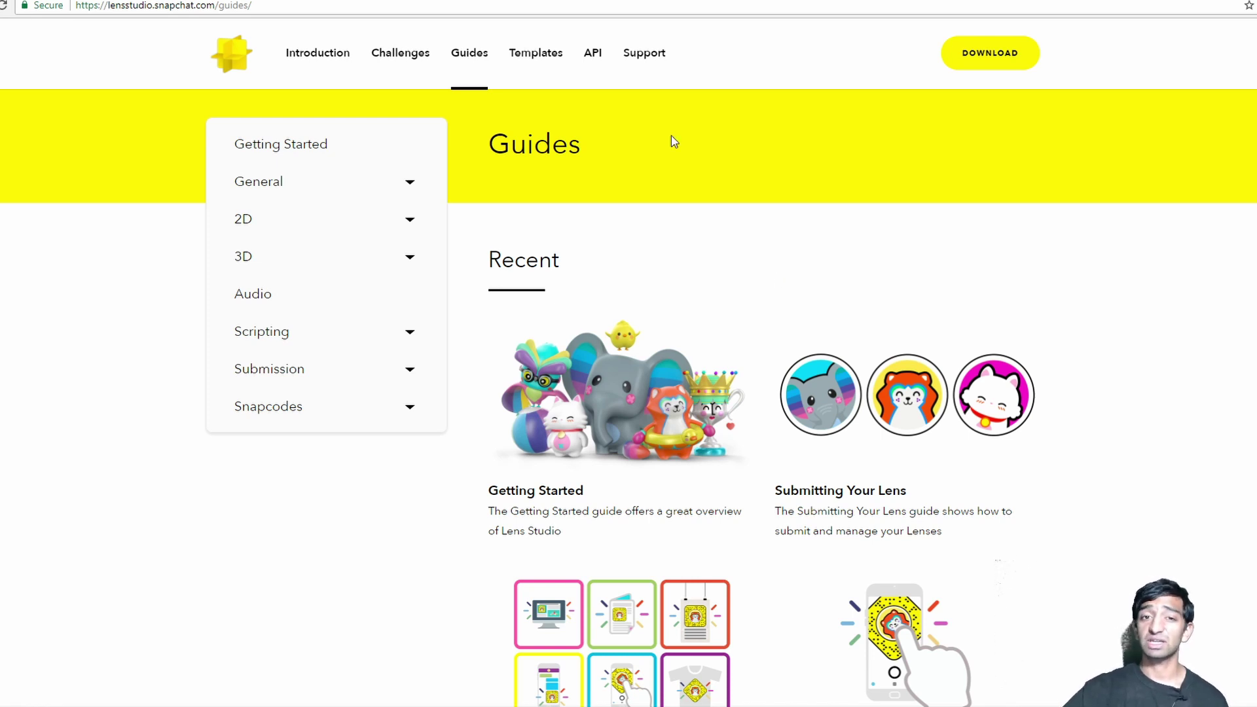
click(536, 53)
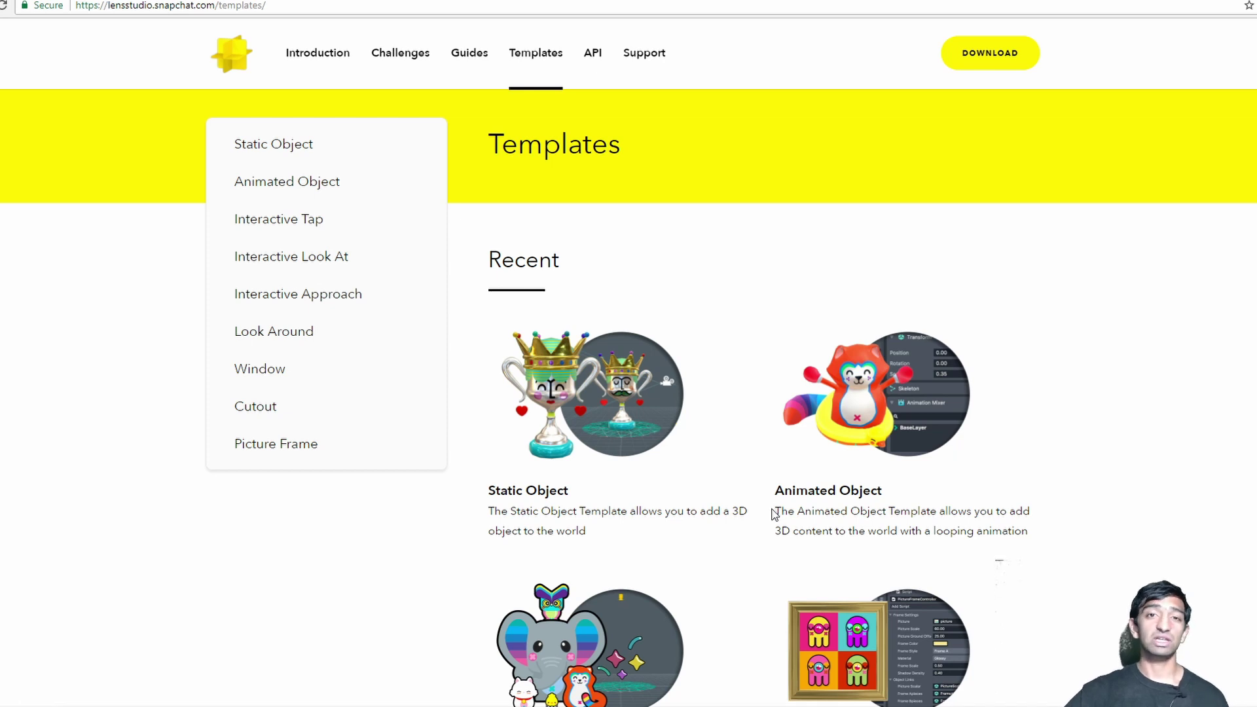
click(595, 52)
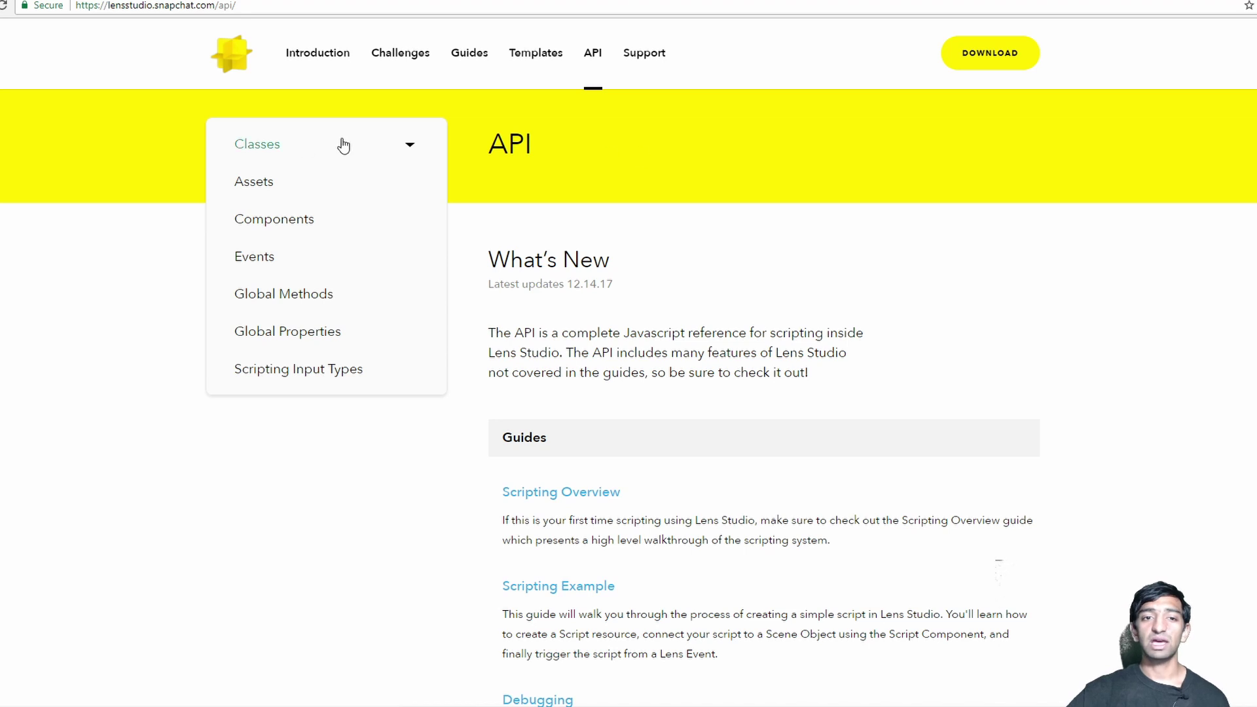
Expand the API Classes list, scroll through it, and collapse it again.
click(340, 144)
scroll(402, 241, down, 9)
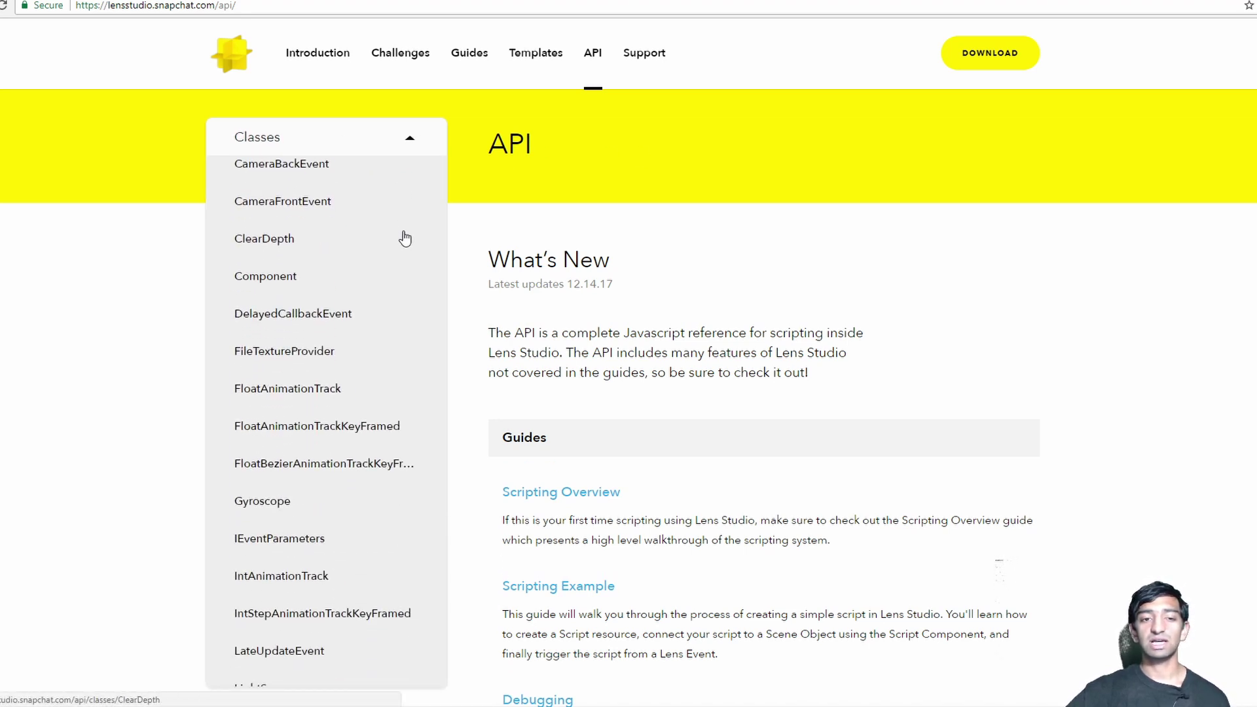
scroll(404, 237, down, 6)
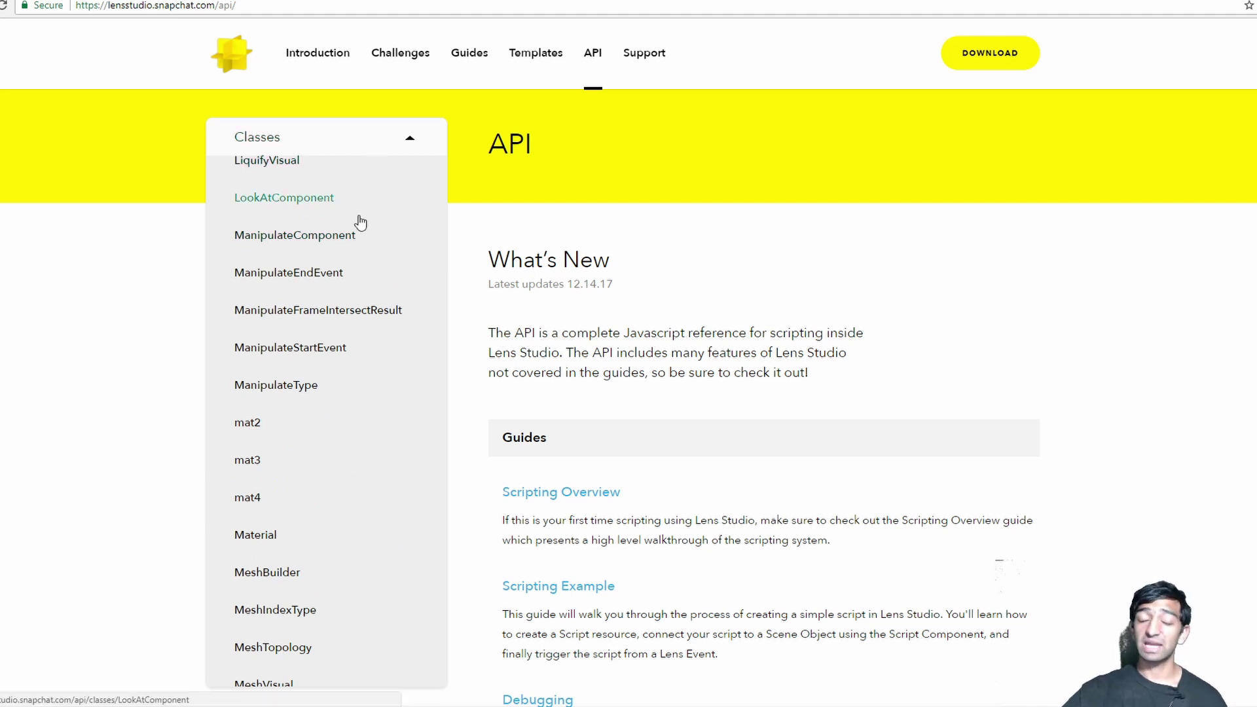
click(370, 143)
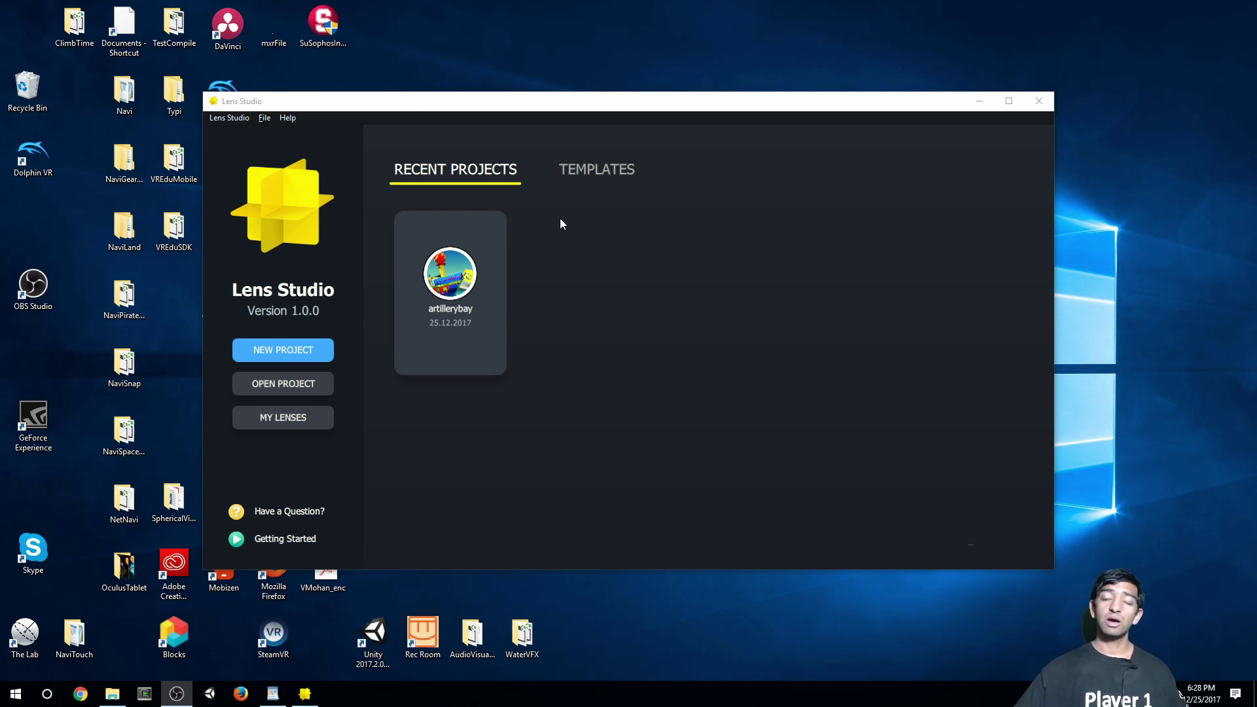
Create a new project from the Interactive Tap template in the start window's Templates list.
click(591, 171)
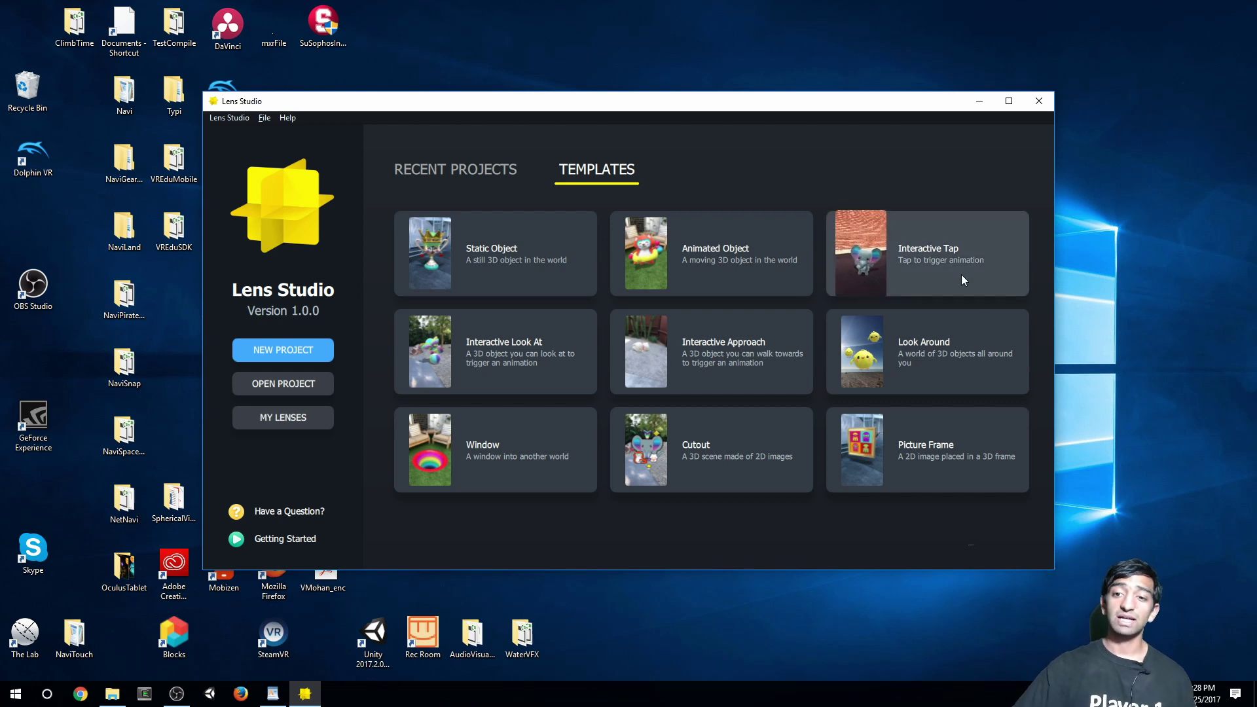
click(956, 256)
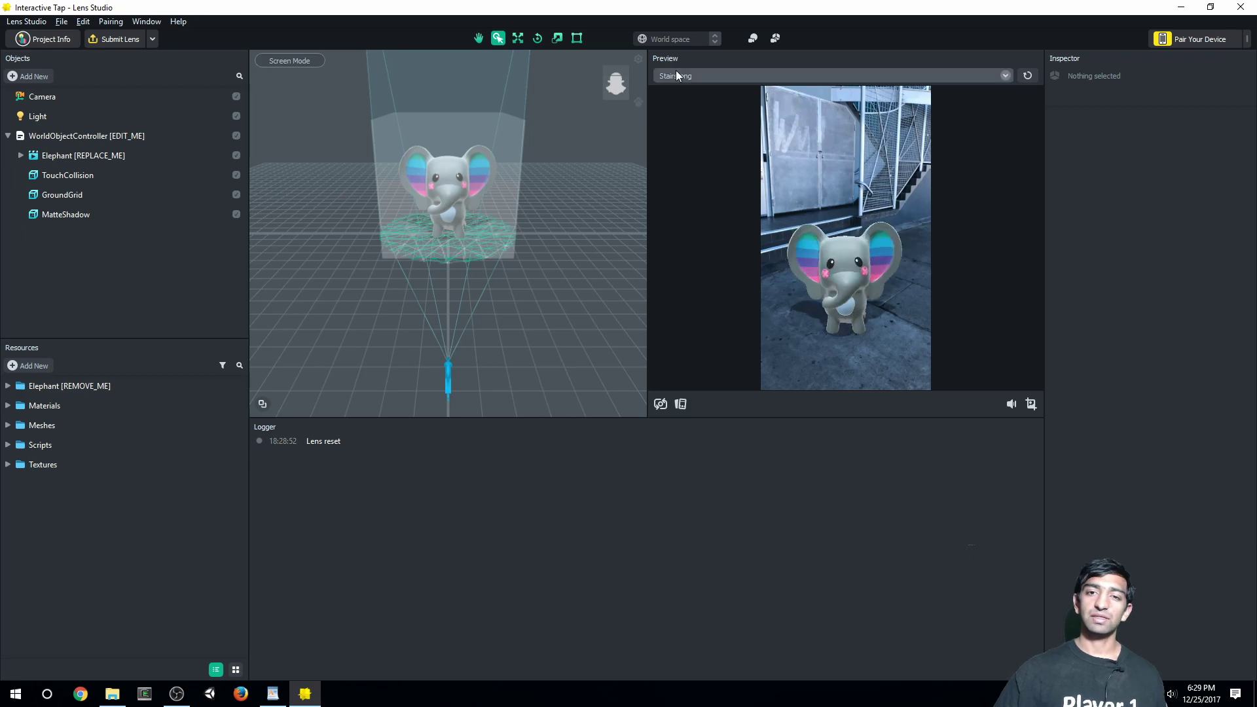
drag(671, 58, 1025, 113)
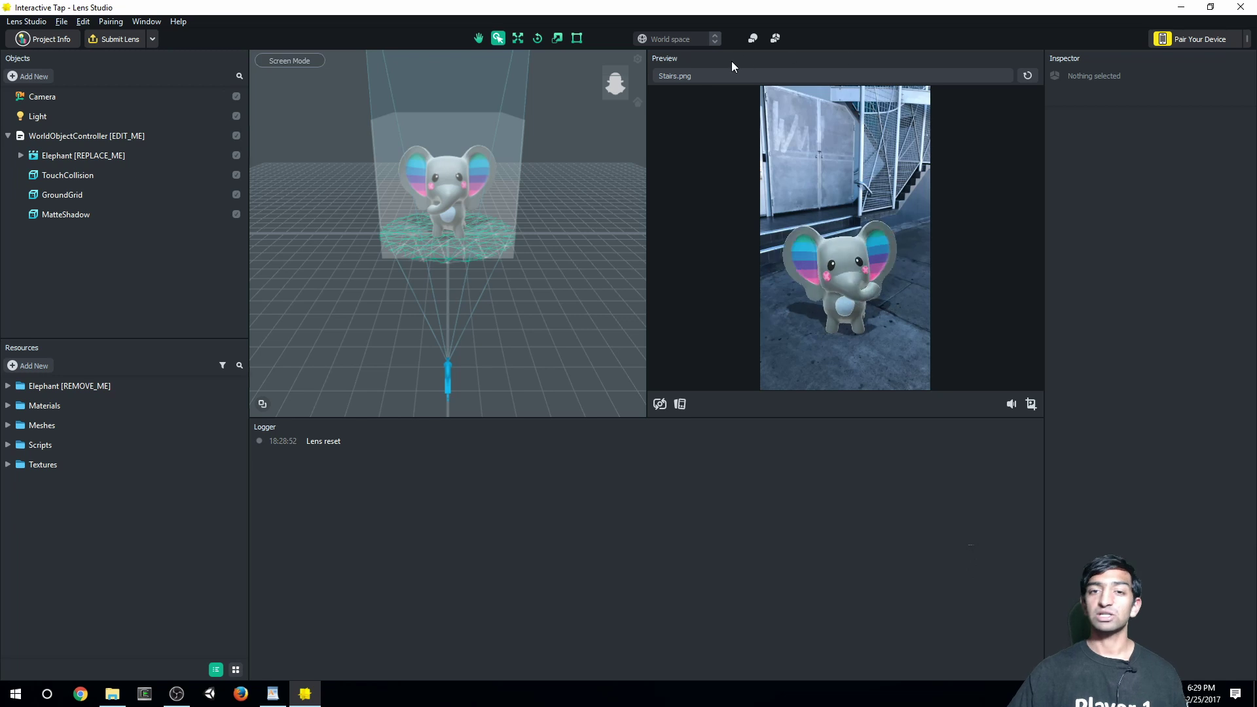
drag(665, 58, 1048, 74)
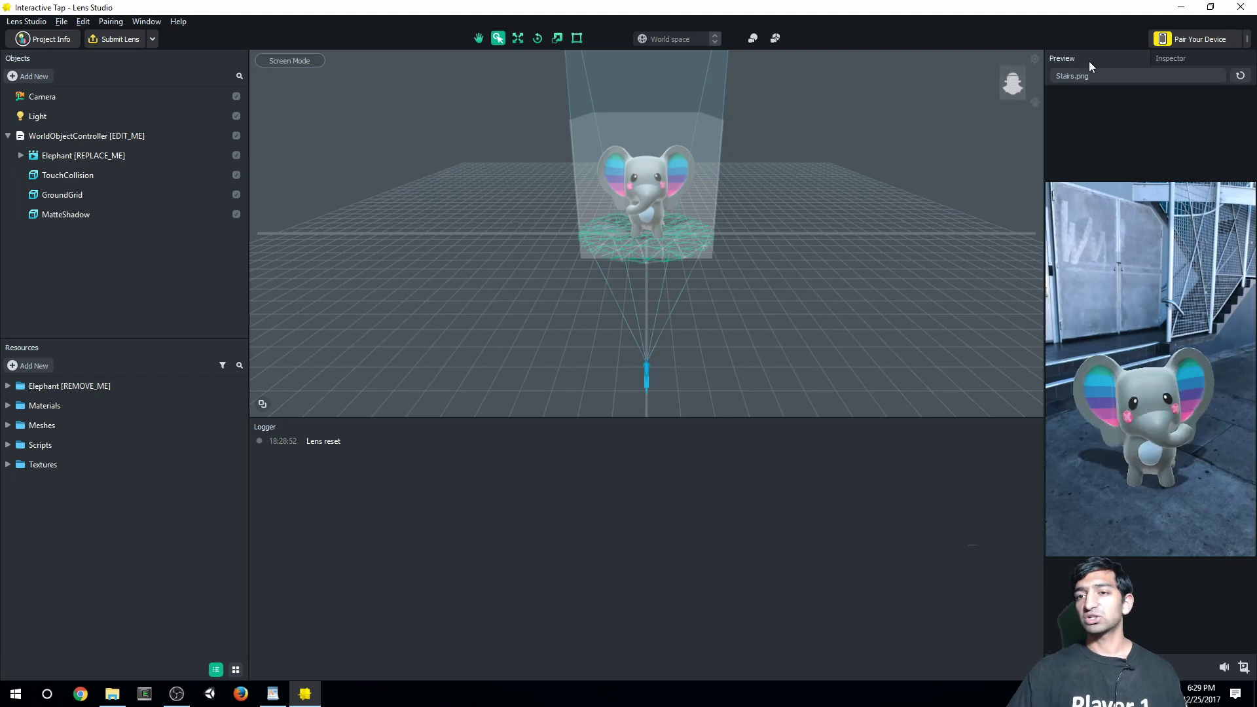
drag(1090, 60, 1021, 135)
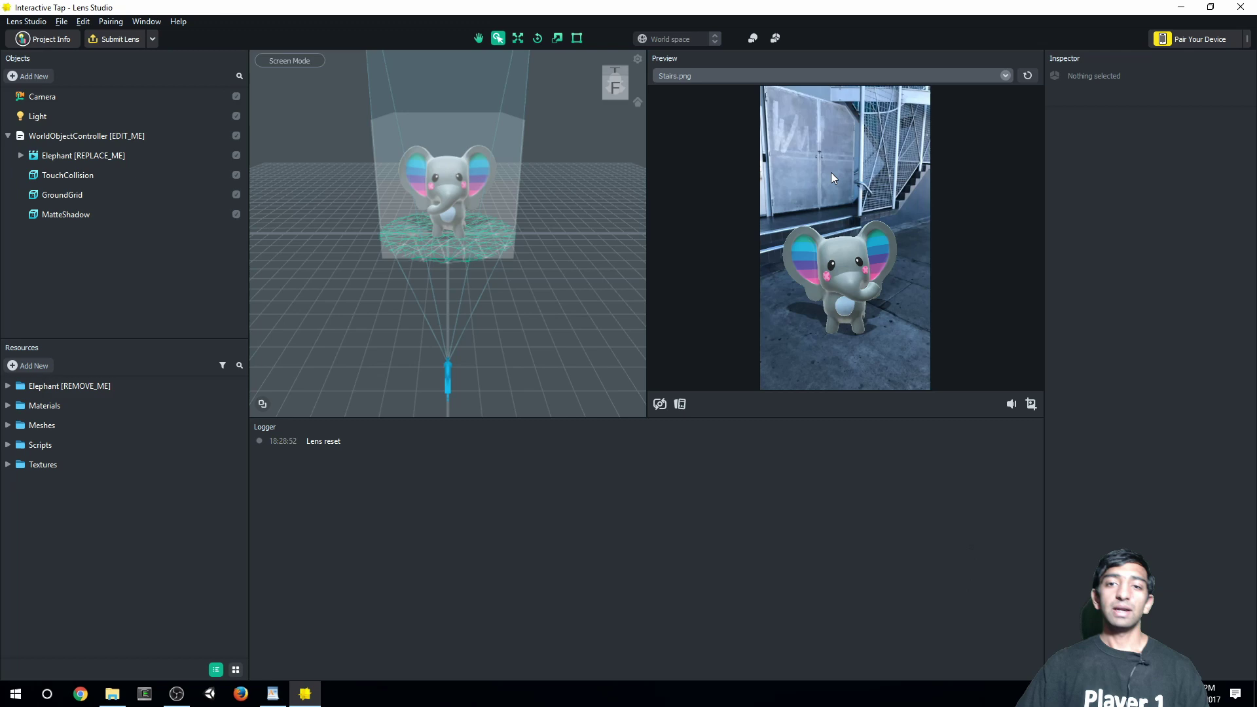
Orbit and zoom the Scene view around the elephant model.
alt+drag(373, 244, 351, 221)
right_drag(355, 218, 484, 235)
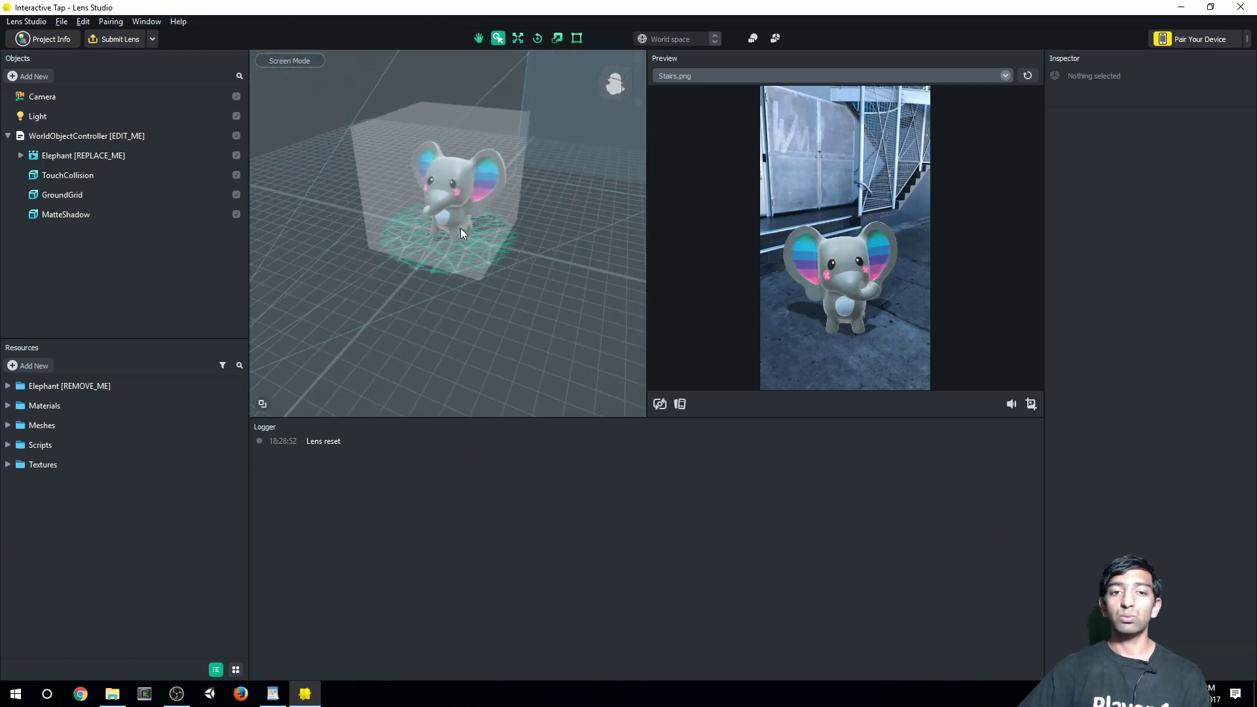
scroll(486, 266, up, 3)
scroll(489, 246, down, 5)
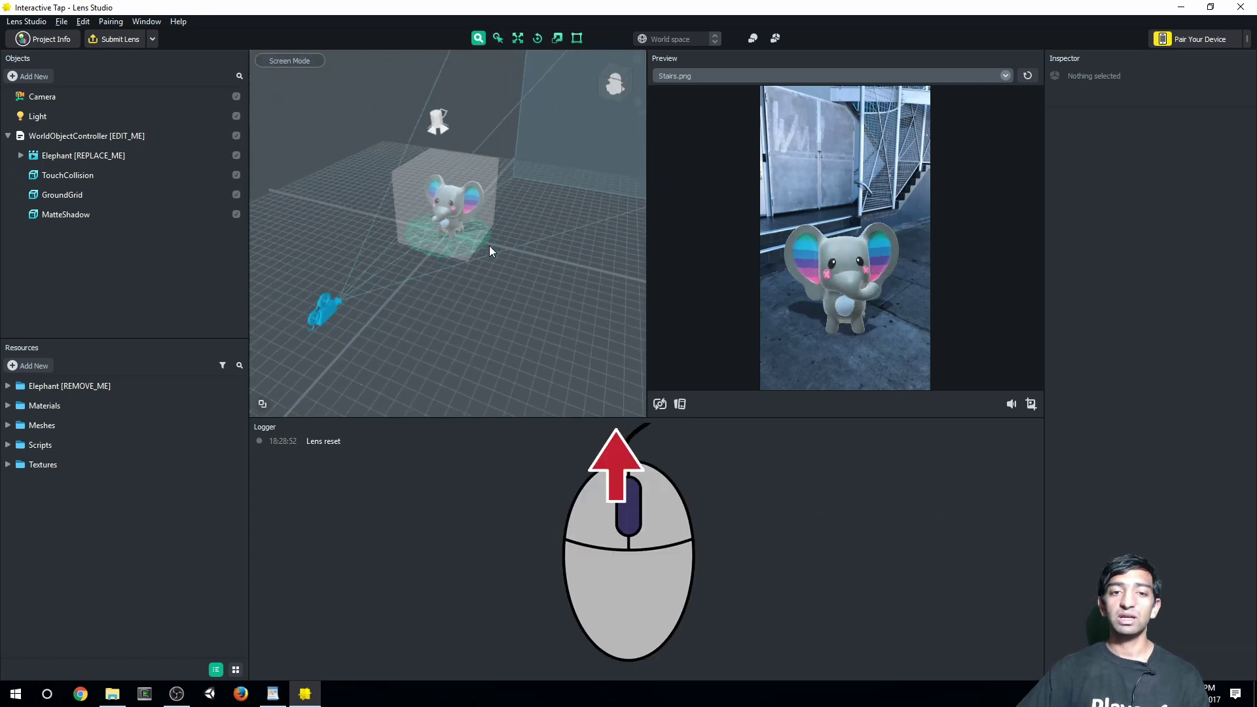
scroll(492, 238, up, 3)
scroll(501, 252, down, 3)
scroll(505, 236, up, 4)
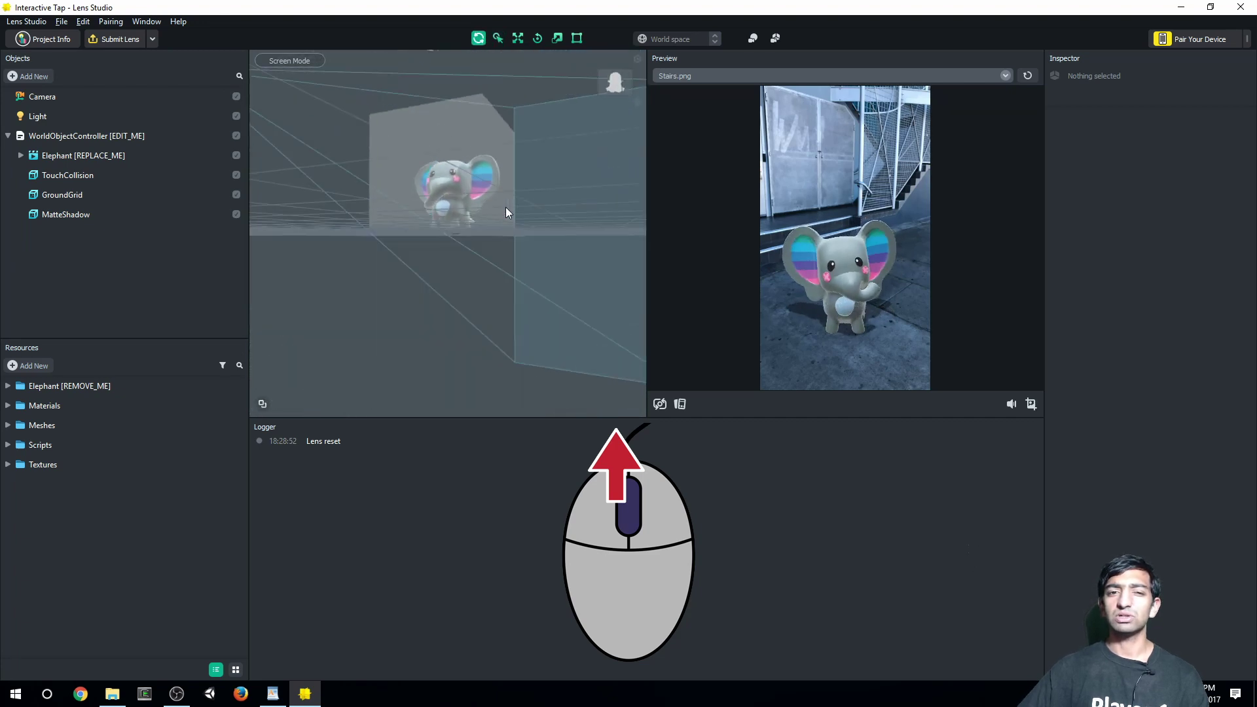
From a side view, select the MatteShadow ground plane, then the TouchCollision box.
right_drag(505, 207, 595, 115)
click(466, 230)
click(457, 175)
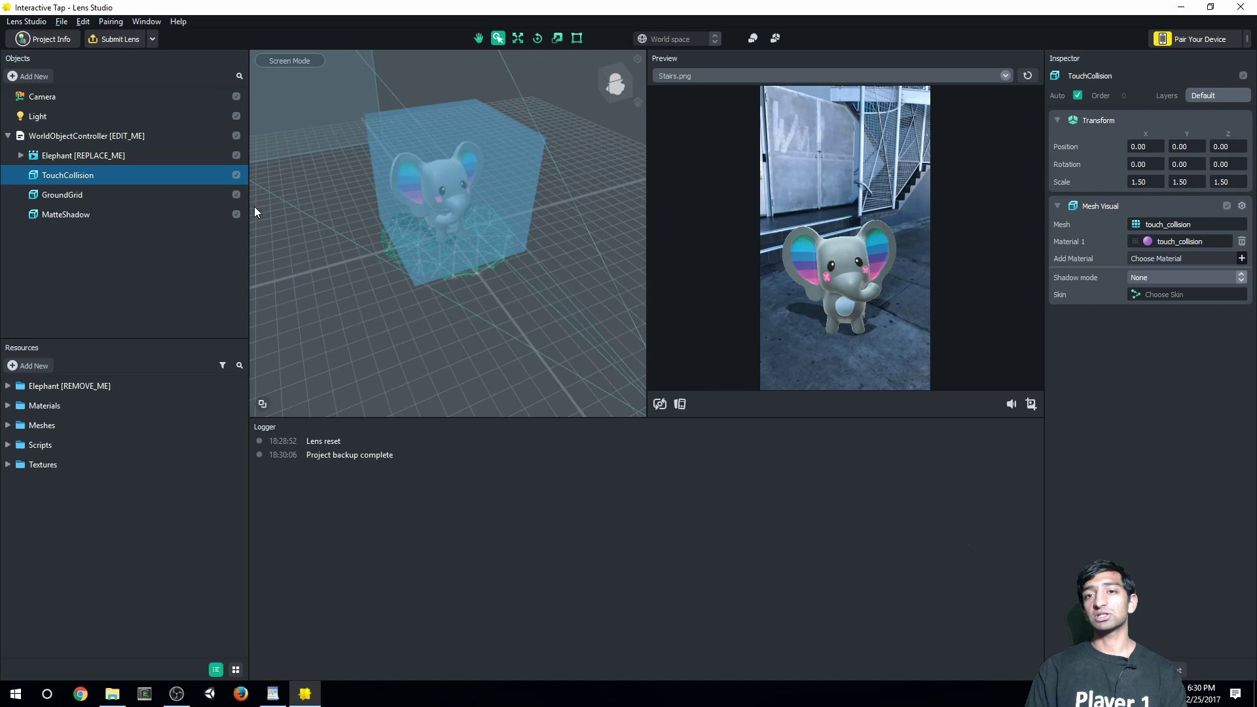
Expand Elephant [REPLACE_ME] to show elephant_med and ROOT_ALL, with ROOT_ALL collapsed.
click(21, 156)
click(34, 194)
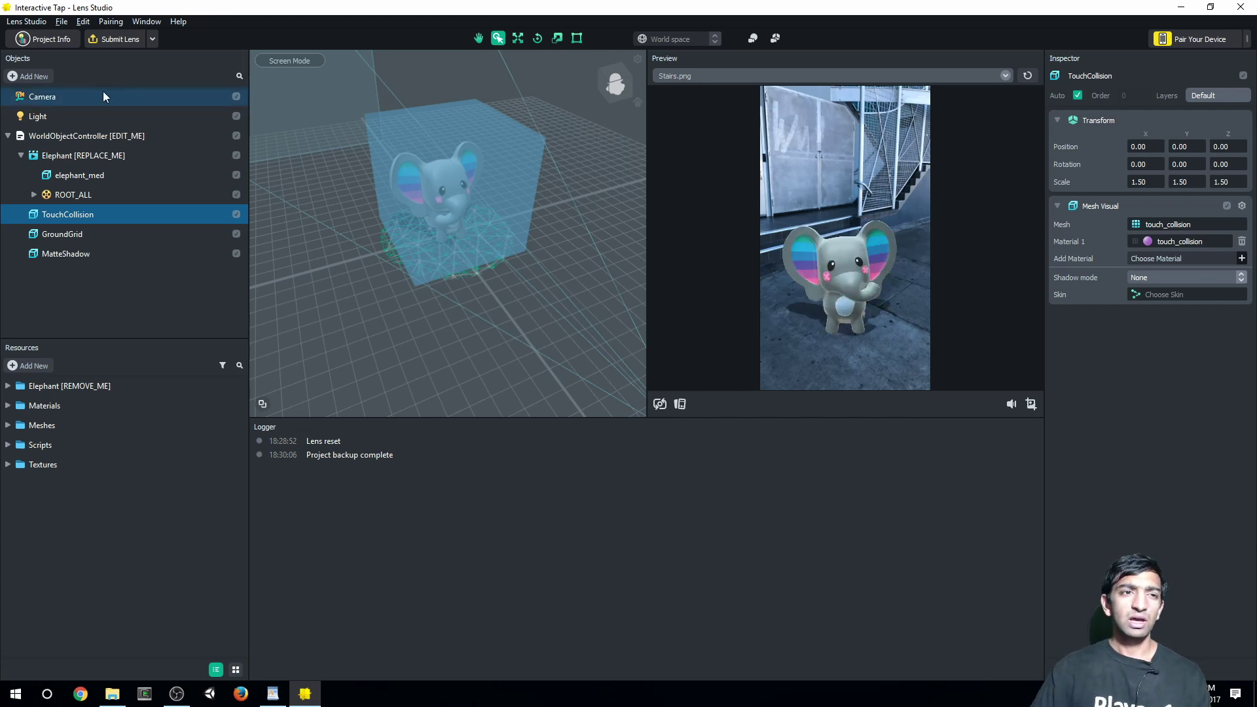
Open Project Info to view lens name Tap, size 1.77 MB and hint Tap.
click(39, 38)
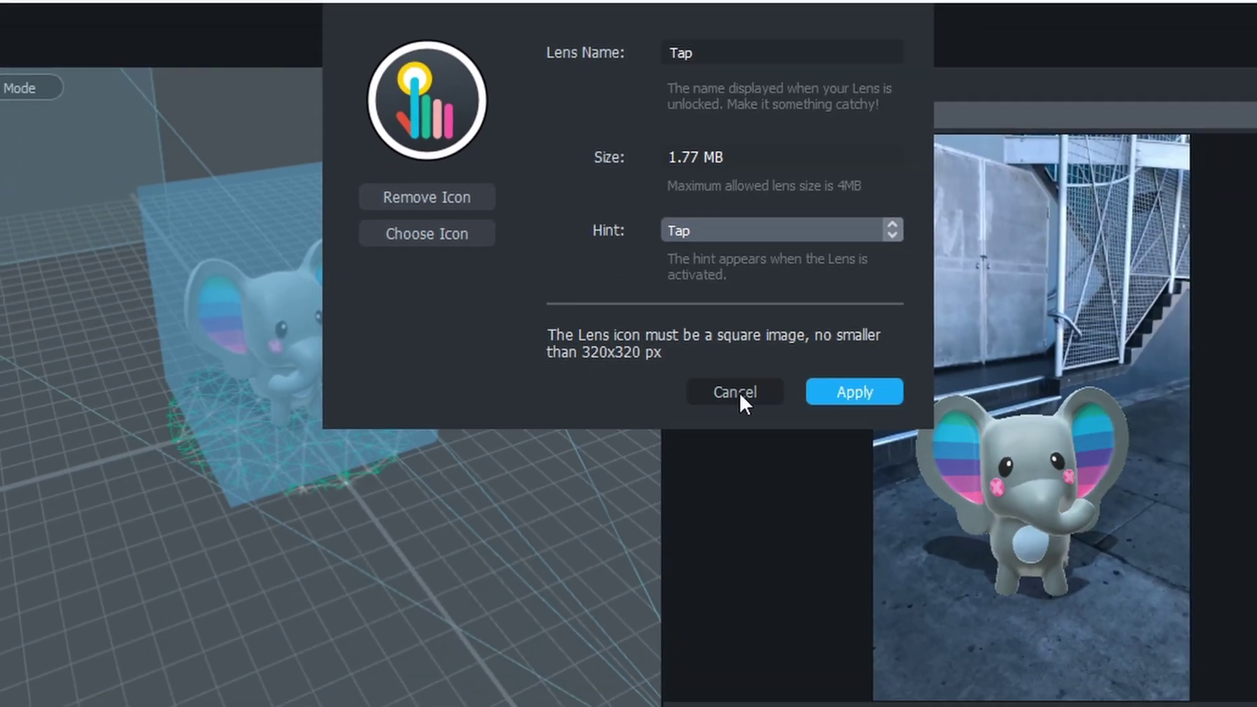
Cancel the Project Info dialog, then open and dismiss the File menu.
click(766, 497)
click(61, 21)
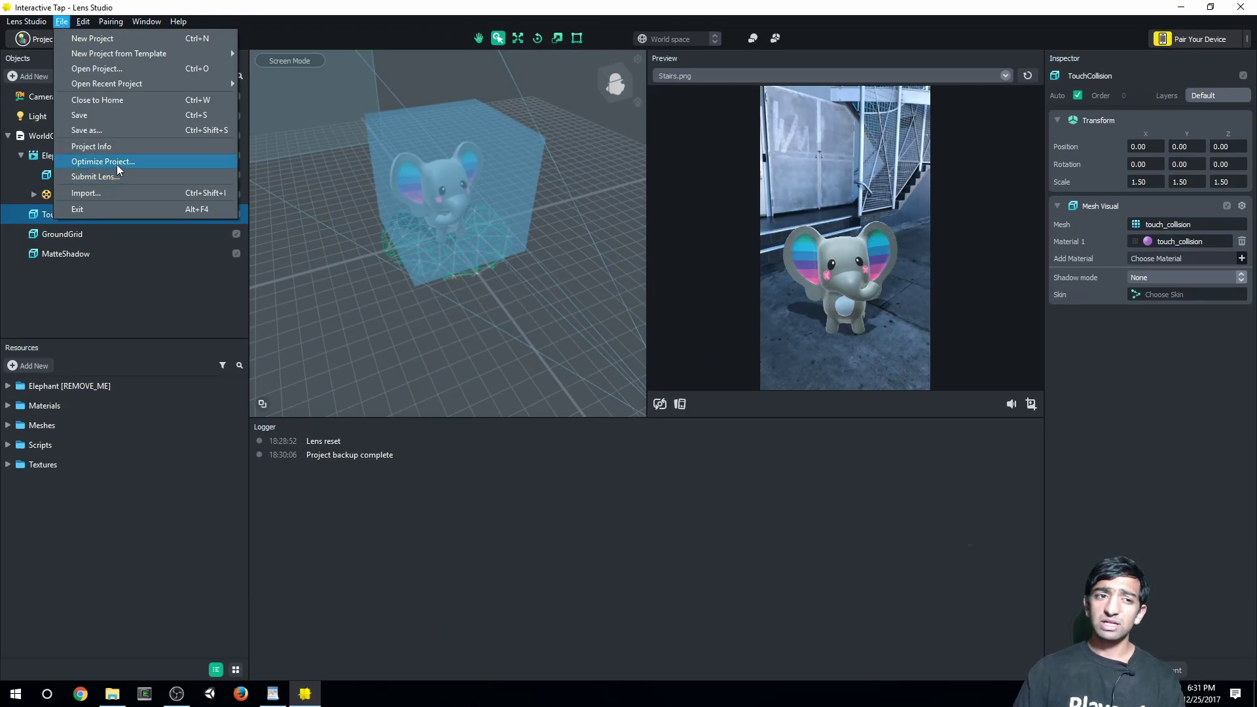
click(473, 487)
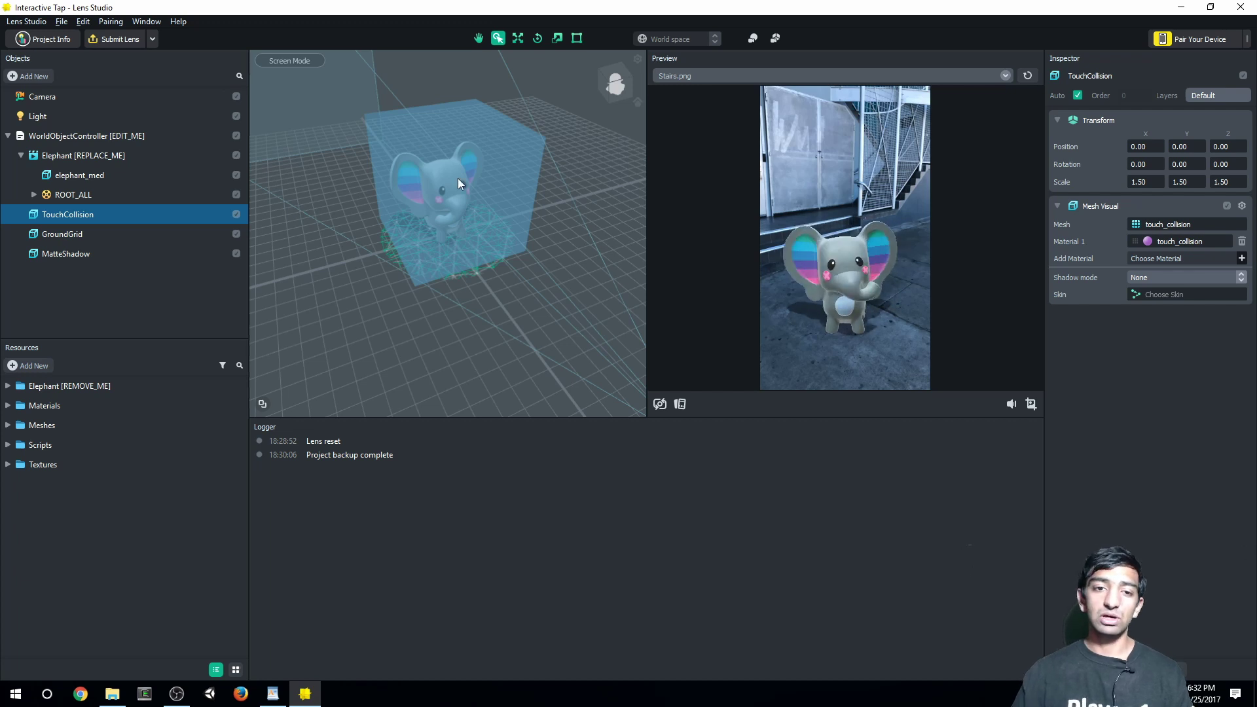
click(62, 22)
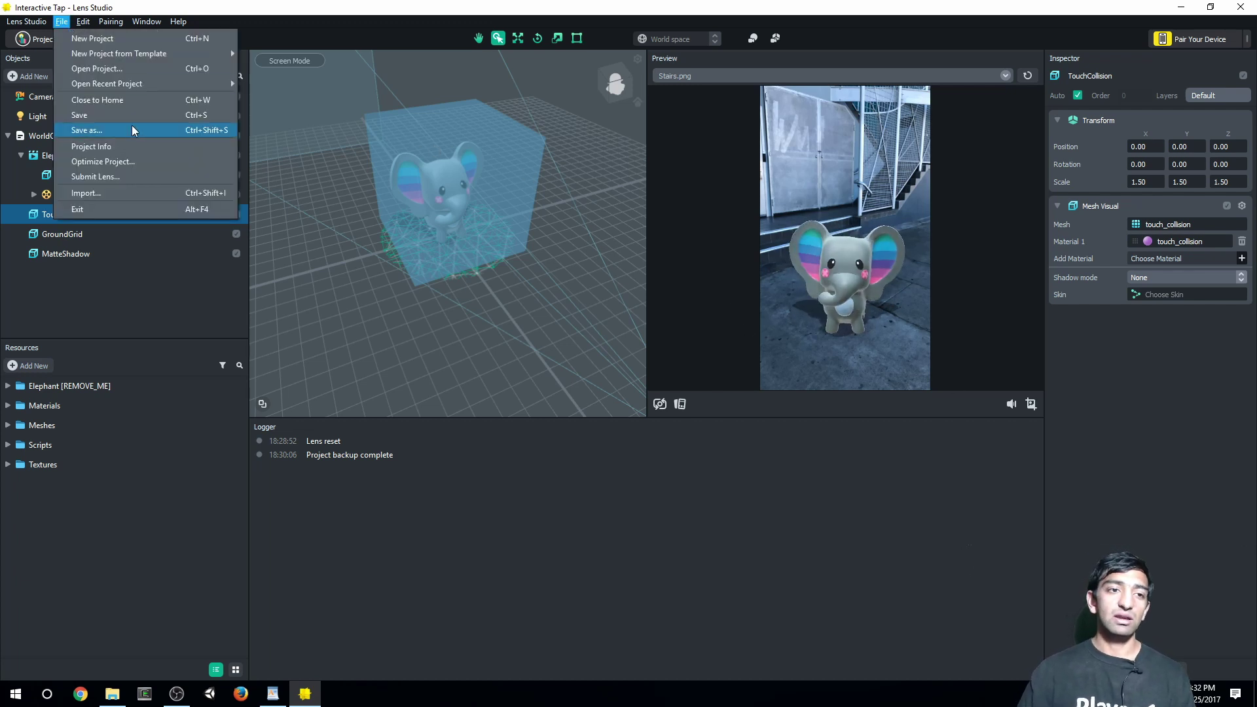
click(30, 40)
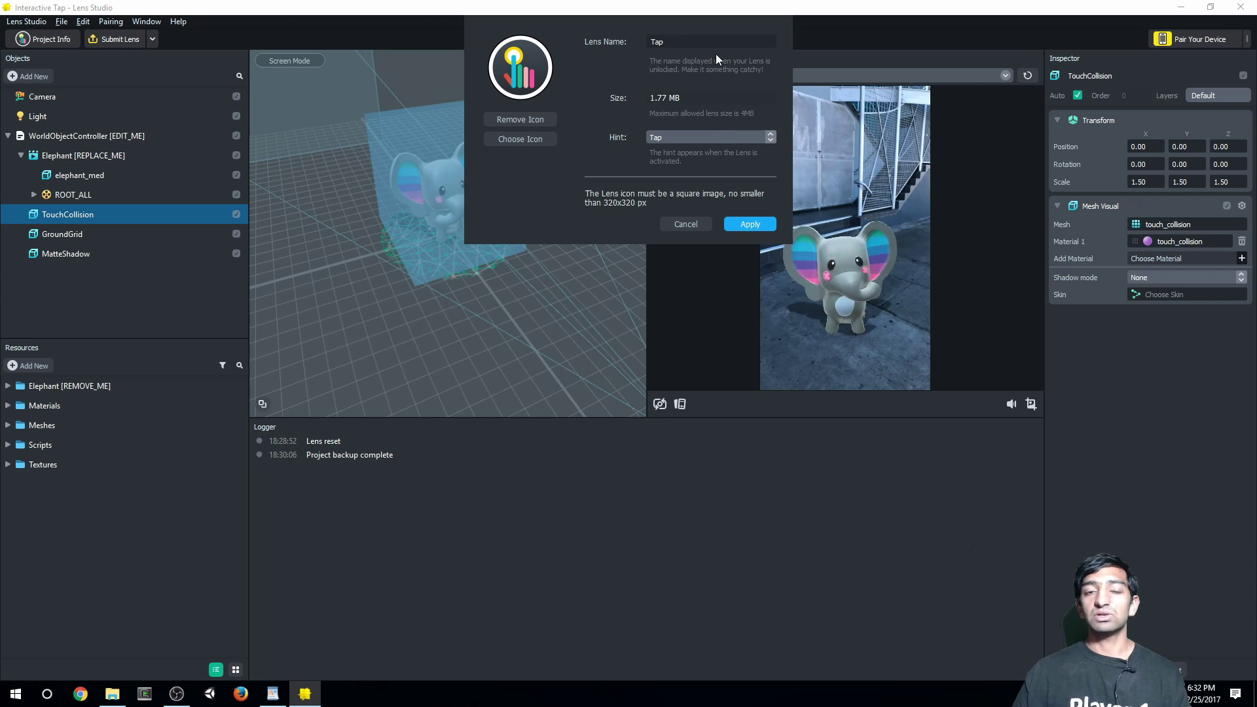
click(690, 223)
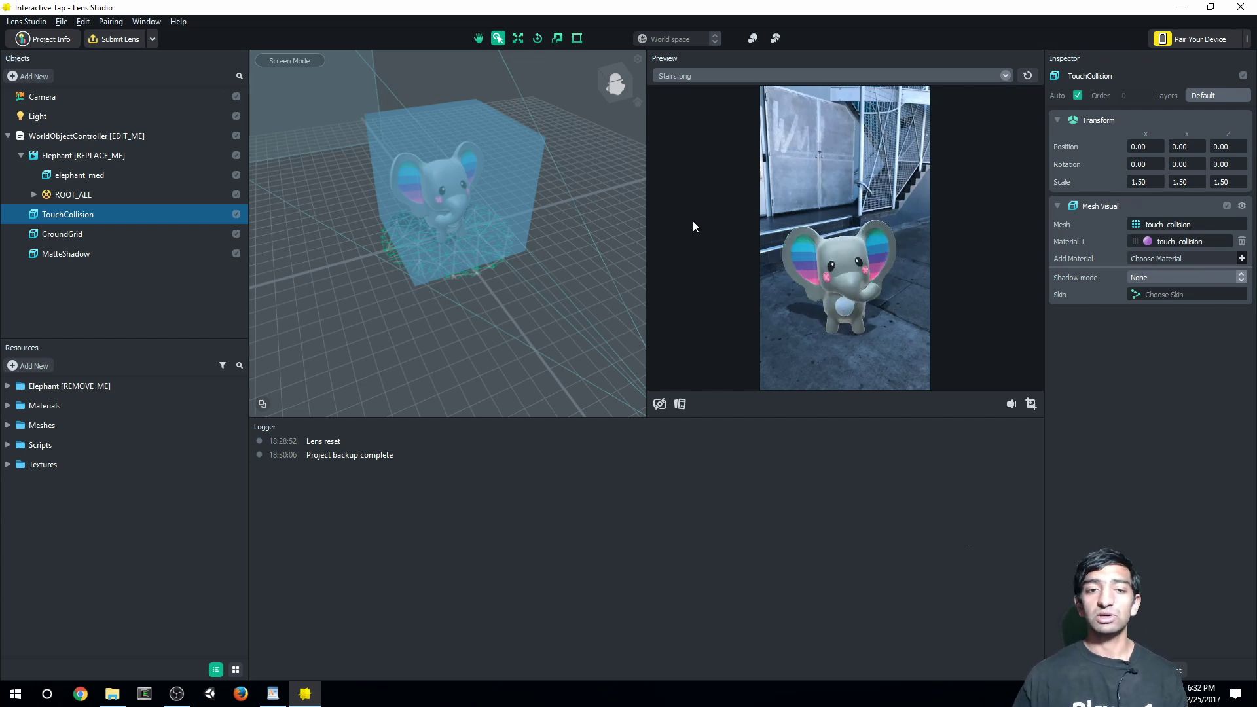
click(859, 284)
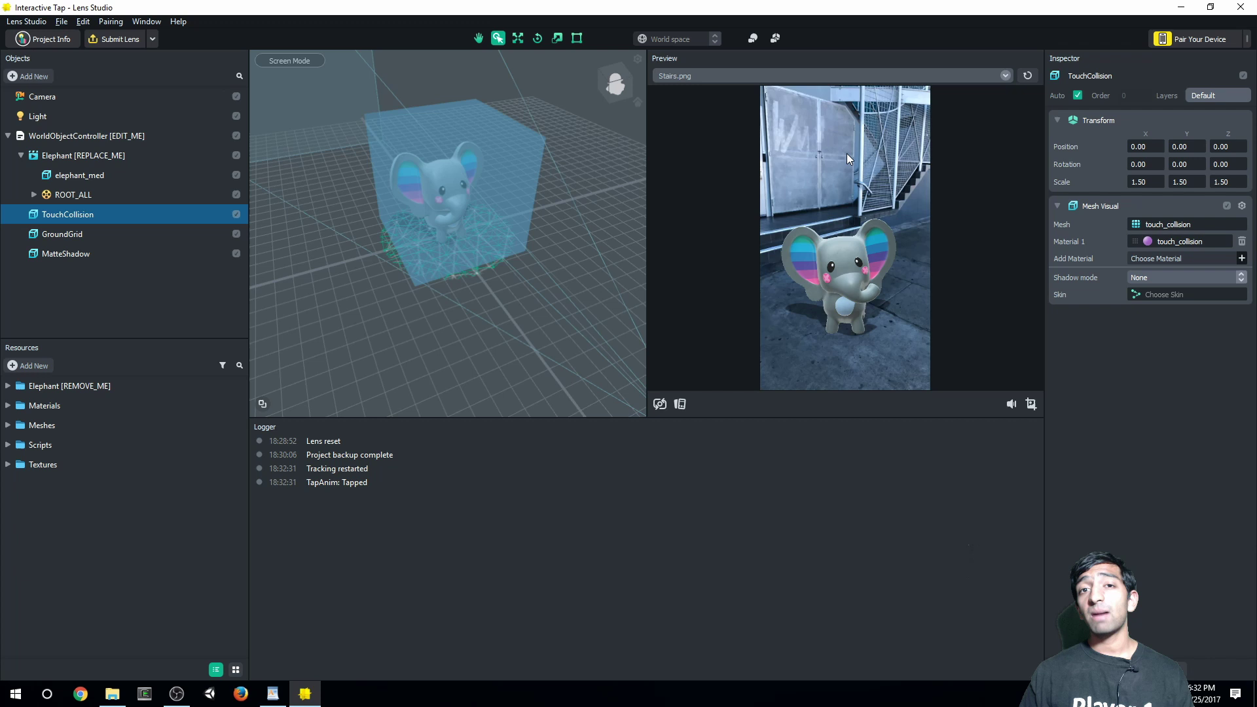
click(864, 286)
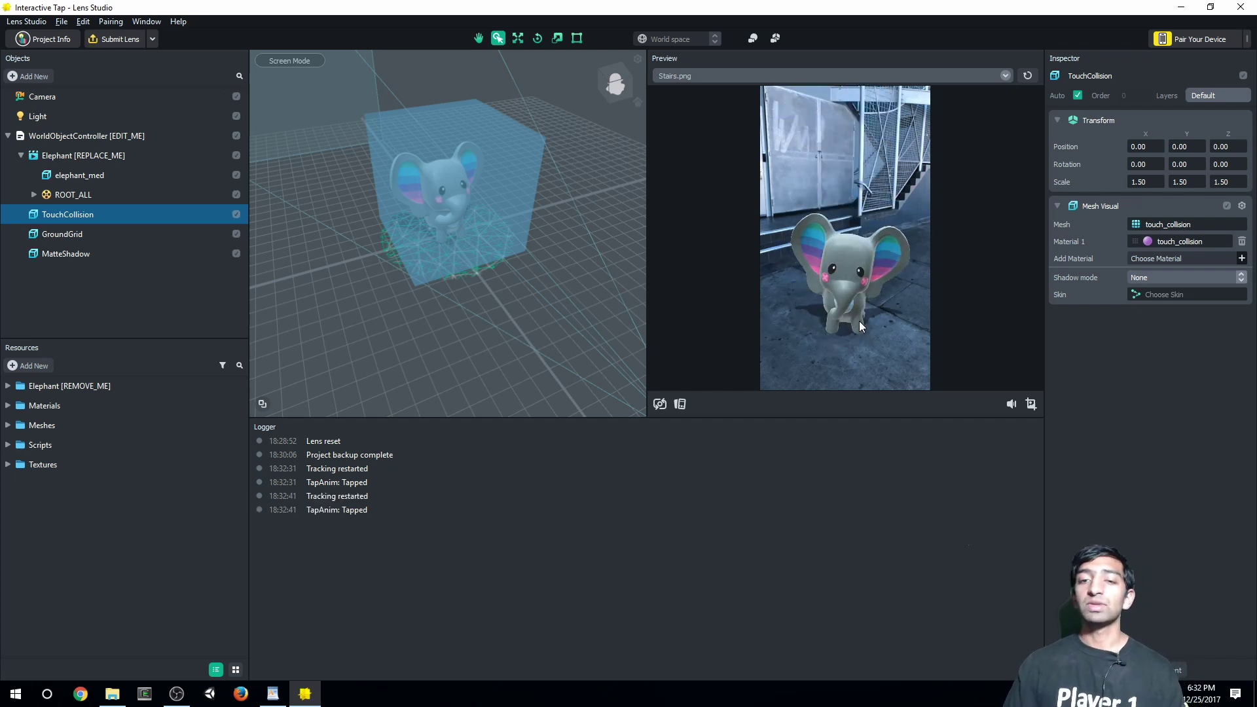
mouse_move(854, 325)
mouse_down()
mouse_move(820, 315)
mouse_move(816, 331)
mouse_move(843, 241)
mouse_move(835, 351)
mouse_move(849, 316)
mouse_move(876, 316)
mouse_up()
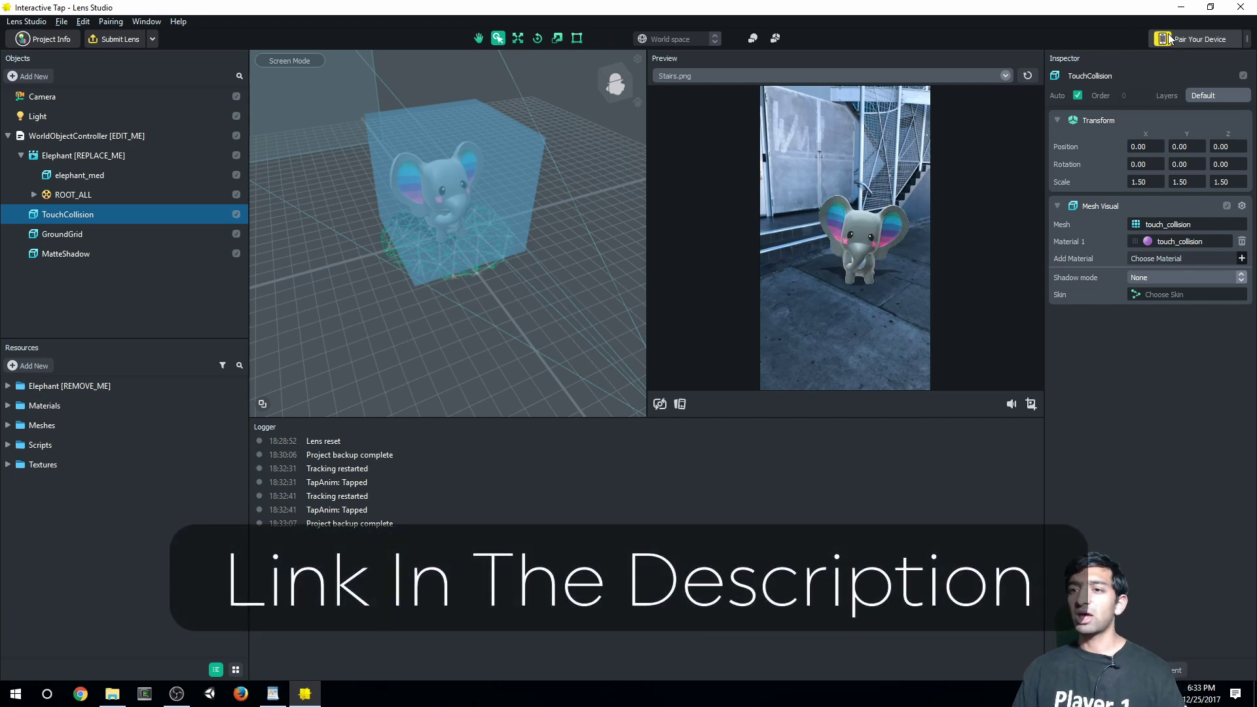
click(1190, 40)
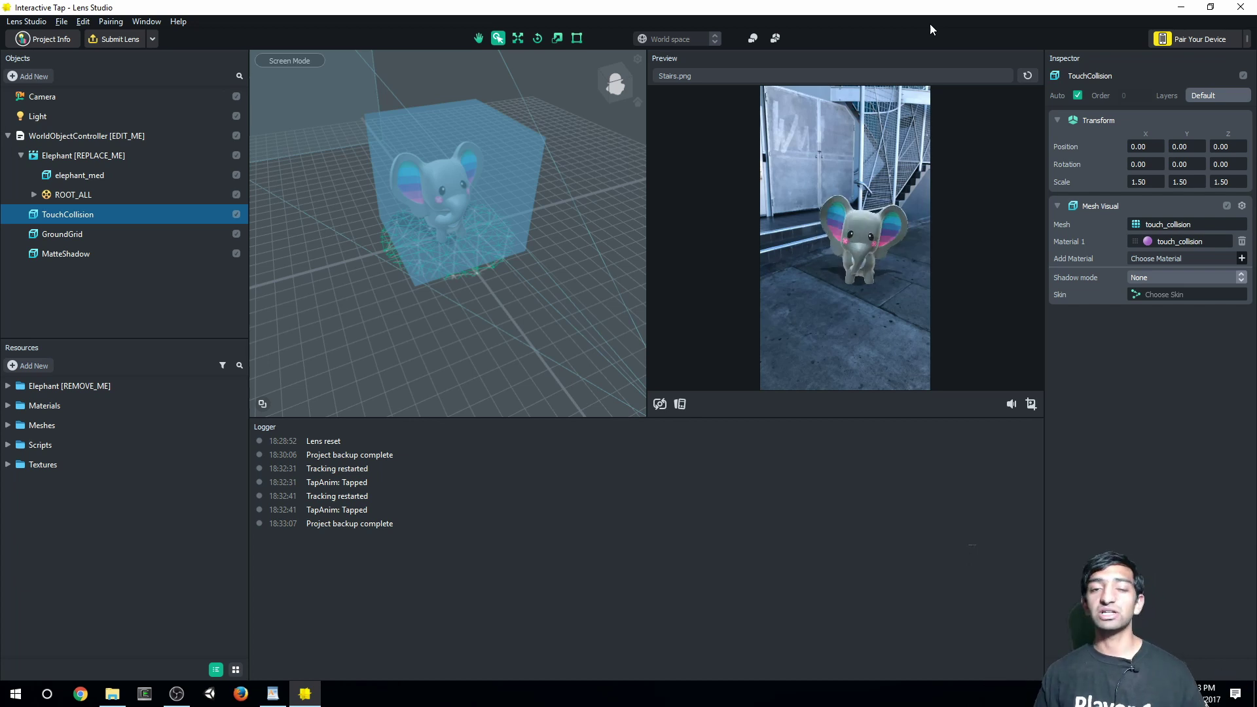
Drag the elephant closer and lower in the Preview panel.
drag(873, 274, 867, 297)
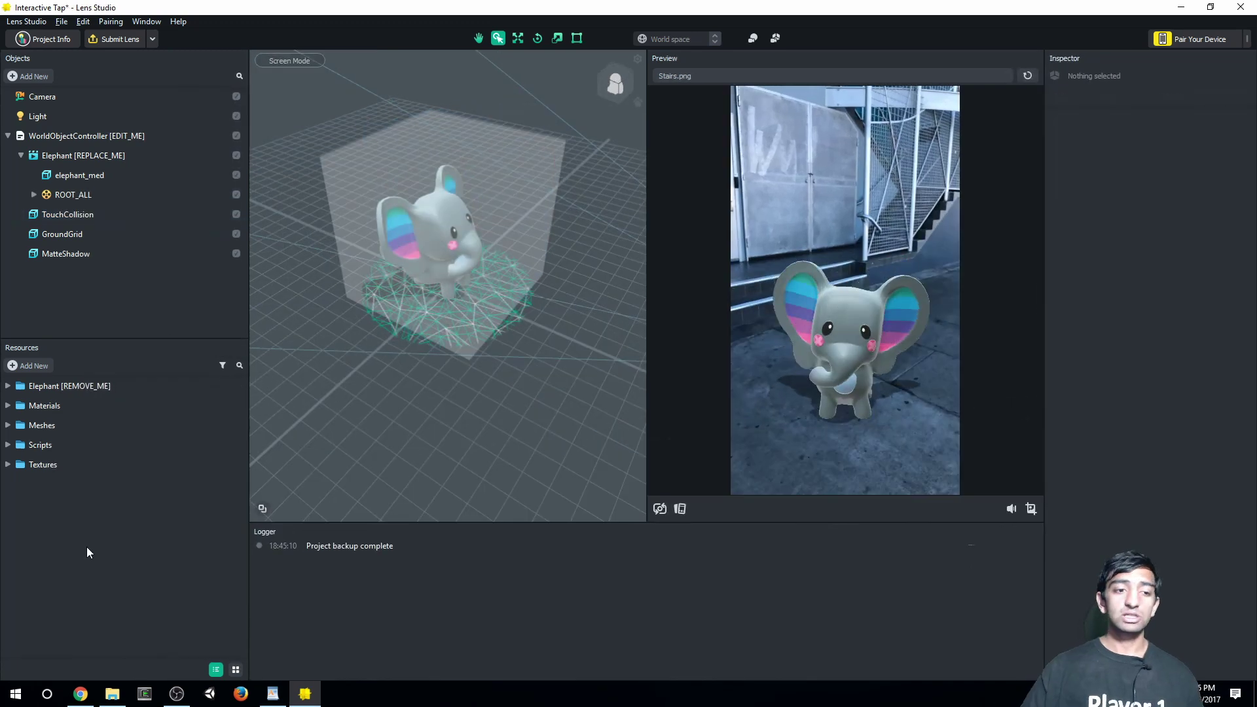
Add a Script resource, move it to the Resources root below Textures, and collapse Elephant [REMOVE_ME].
right_click(88, 555)
mouse_move(127, 556)
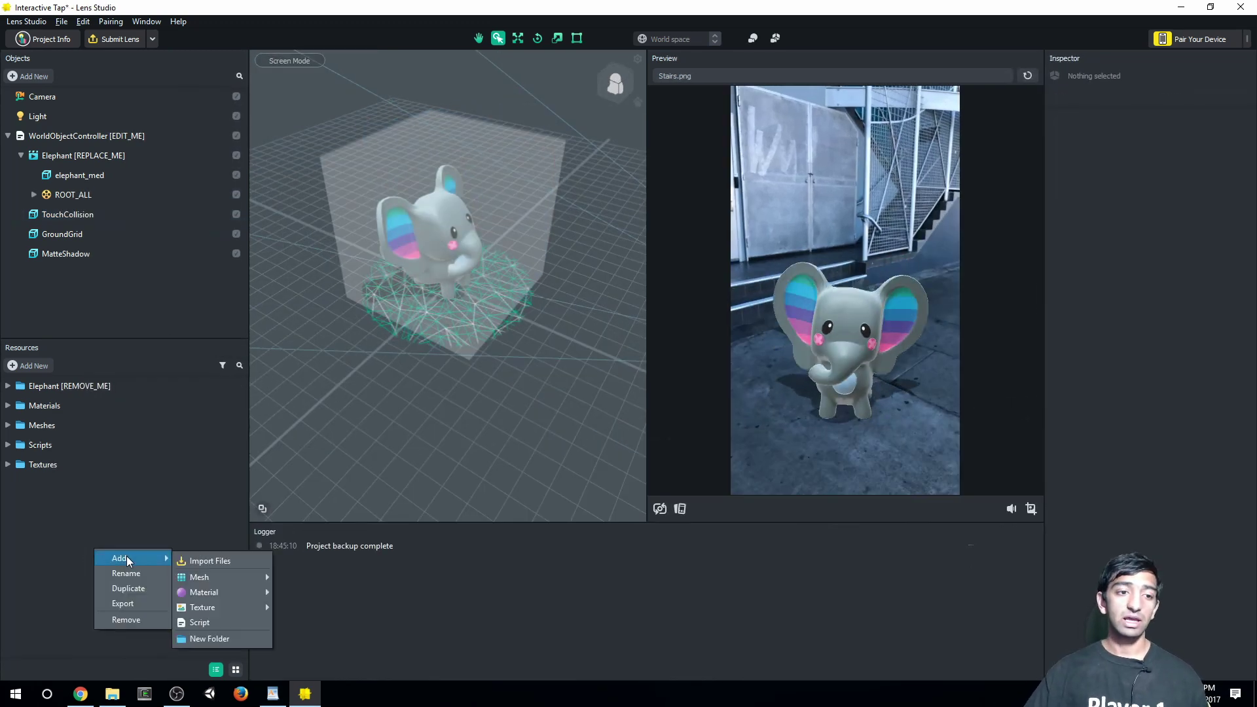
click(220, 622)
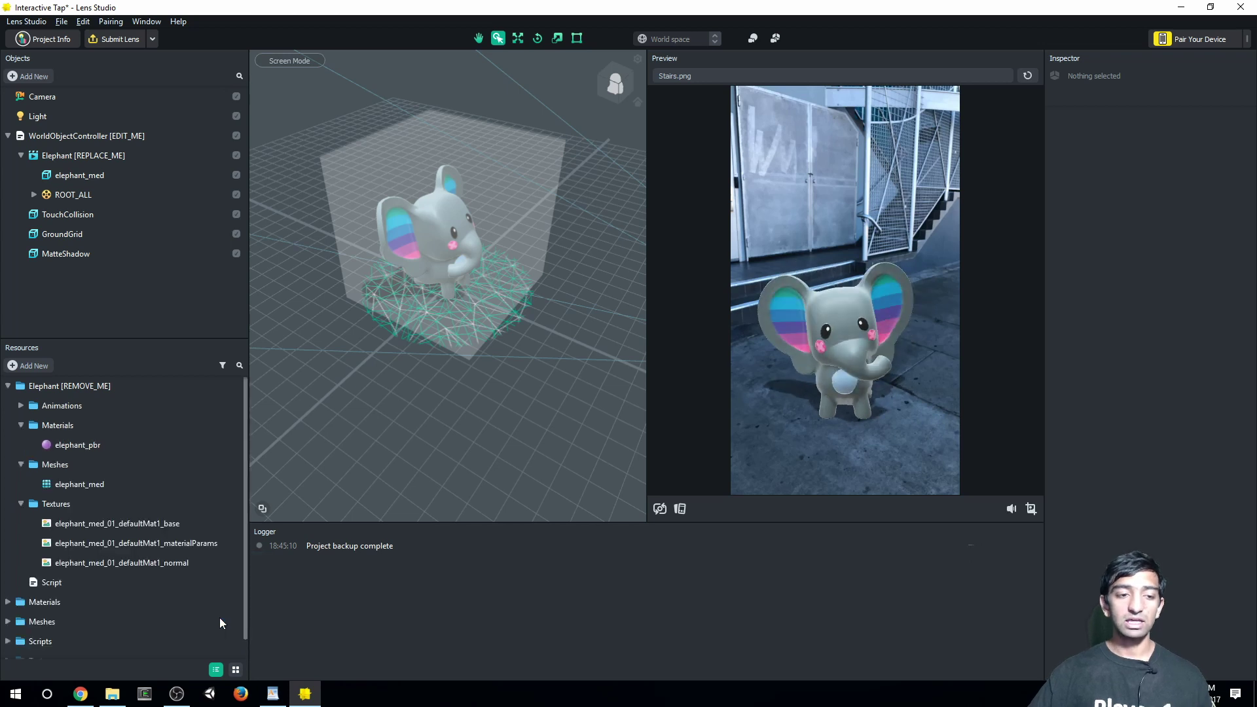
click(51, 583)
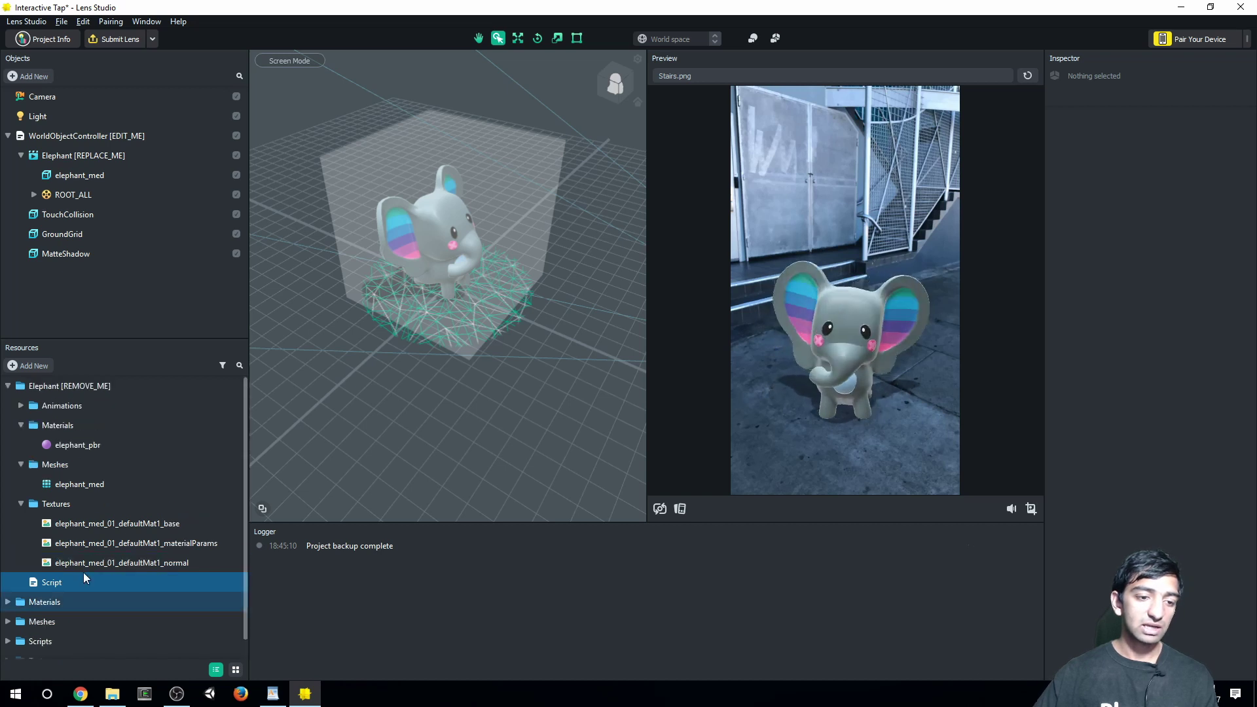
drag(89, 567, 53, 651)
scroll(21, 400, up, 1)
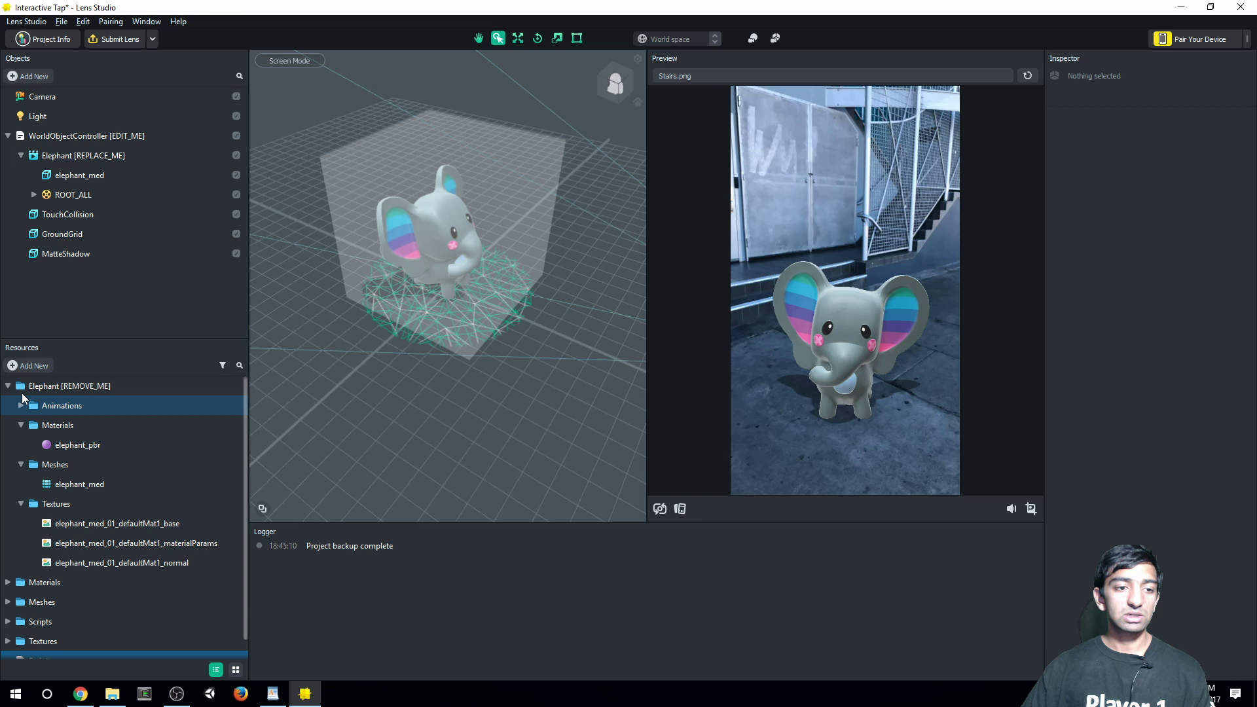
click(8, 386)
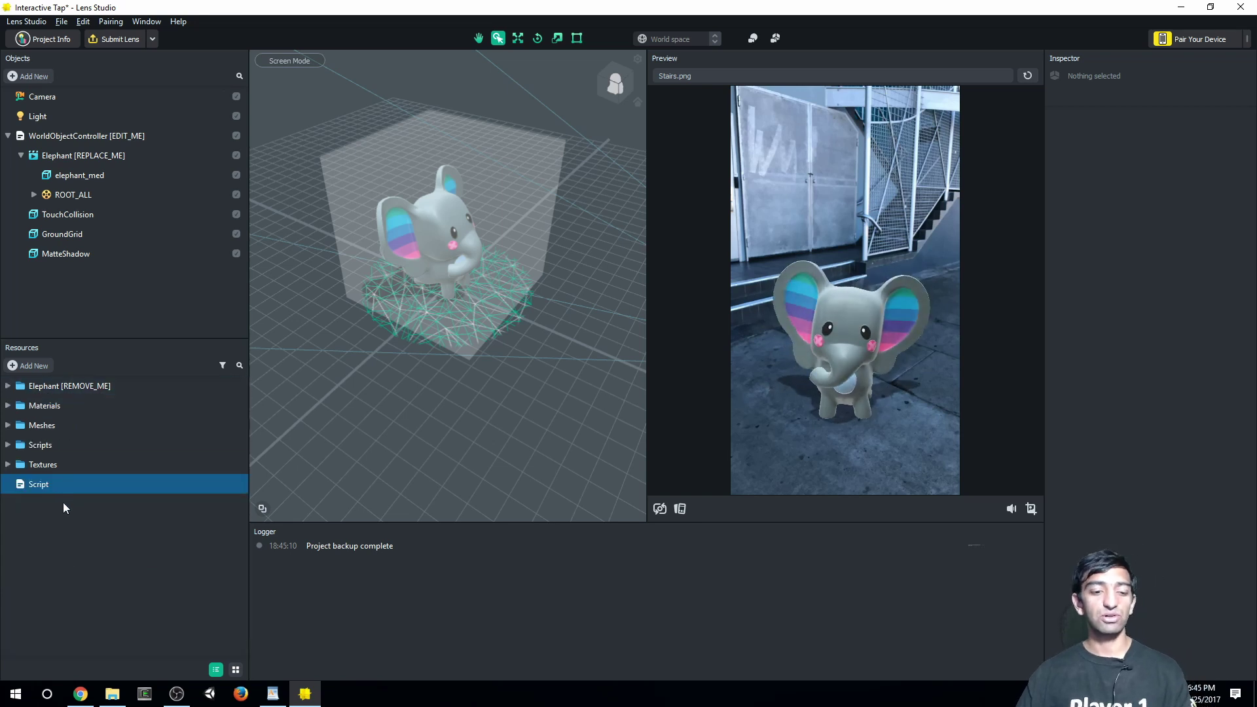
Rename the script to 'Rotate', open it in Sublime Text, then close Sublime.
right_click(54, 484)
click(93, 506)
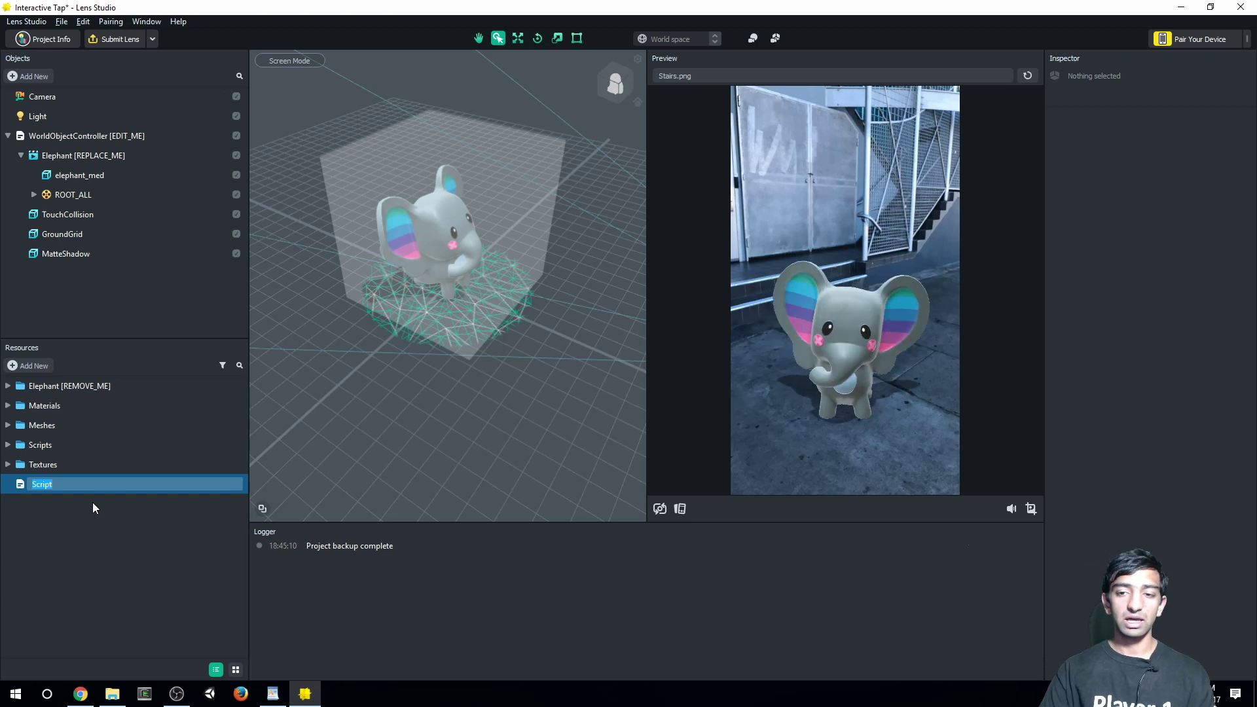
text(Rotate)
key(Return)
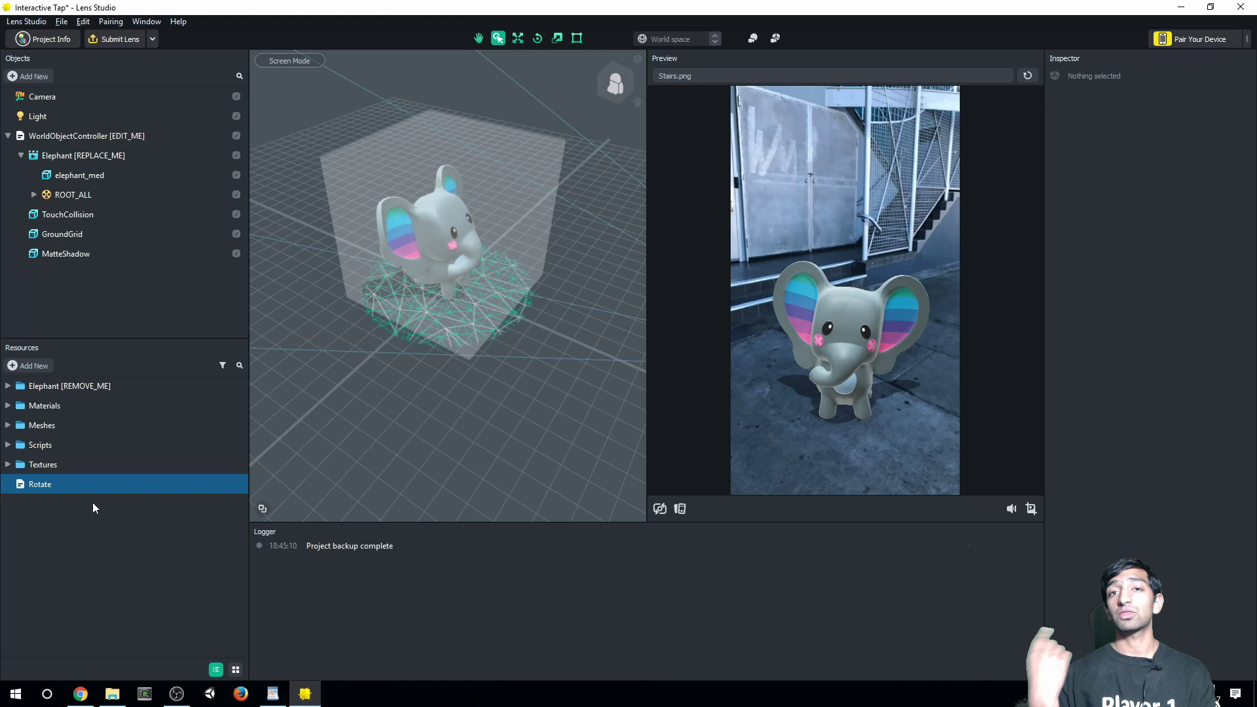
double_click(49, 483)
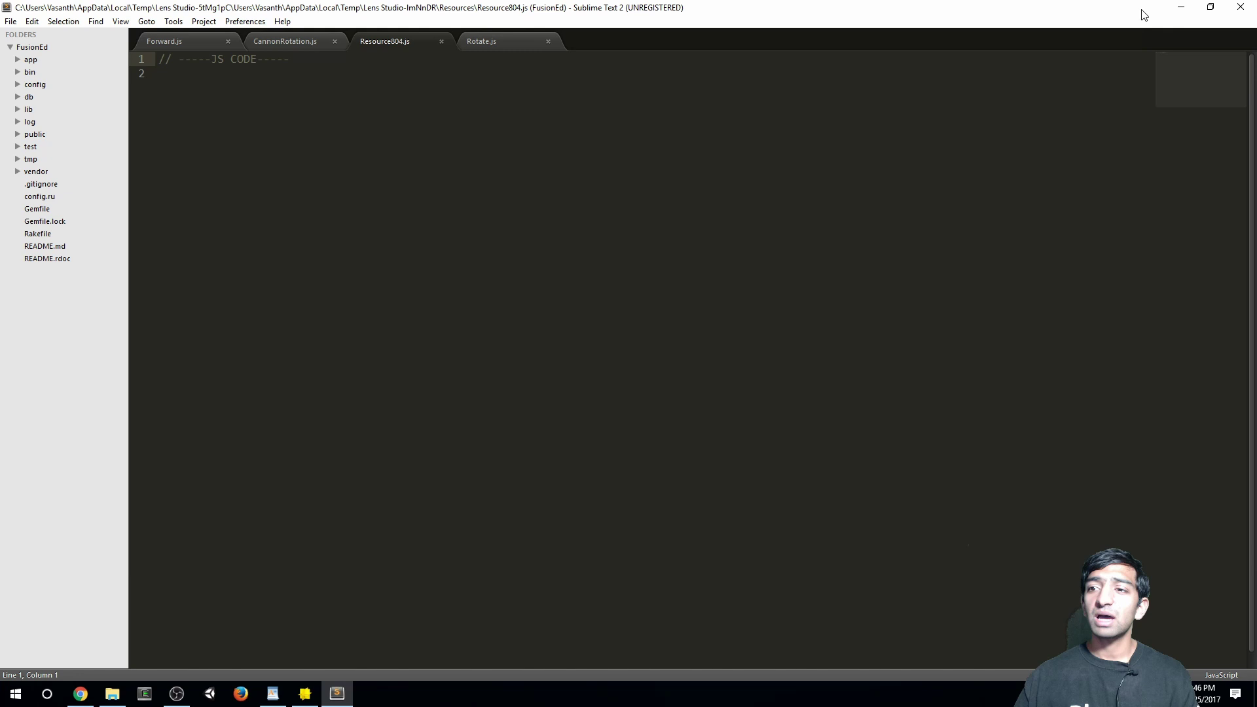
click(1241, 8)
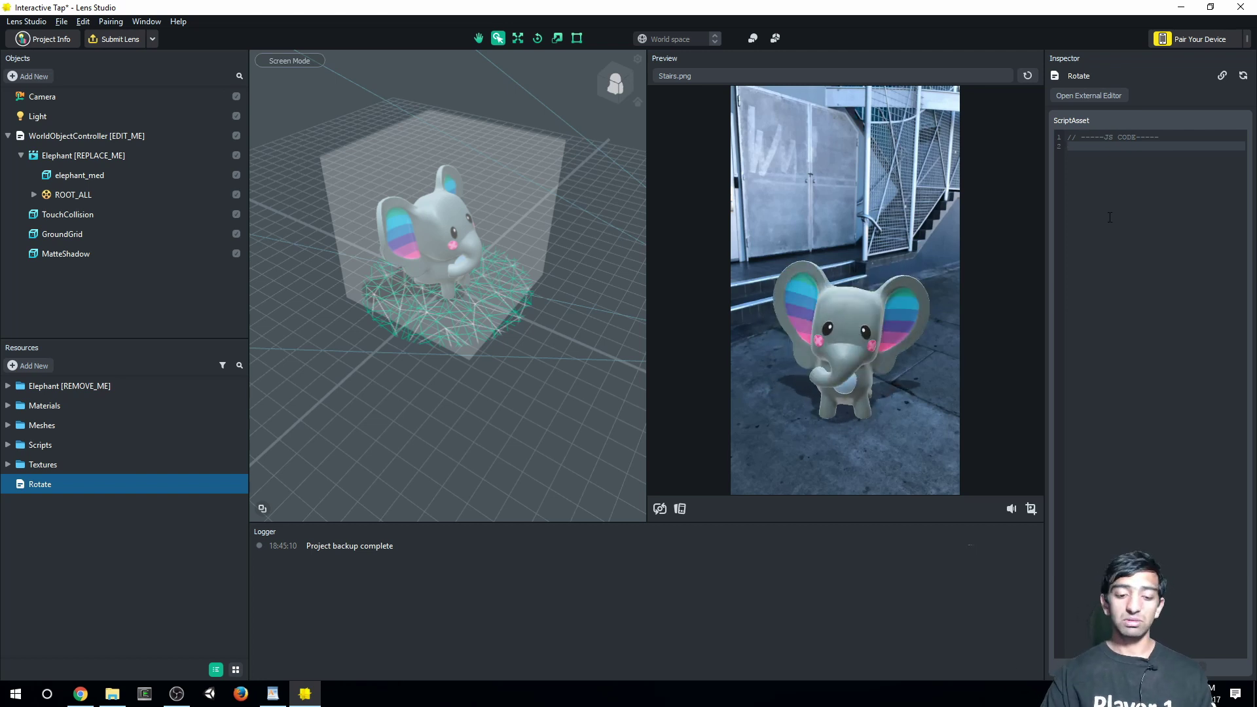
Type 'var newRotation = getTime()' on line 2 of the Rotate script.
text(var newRot)
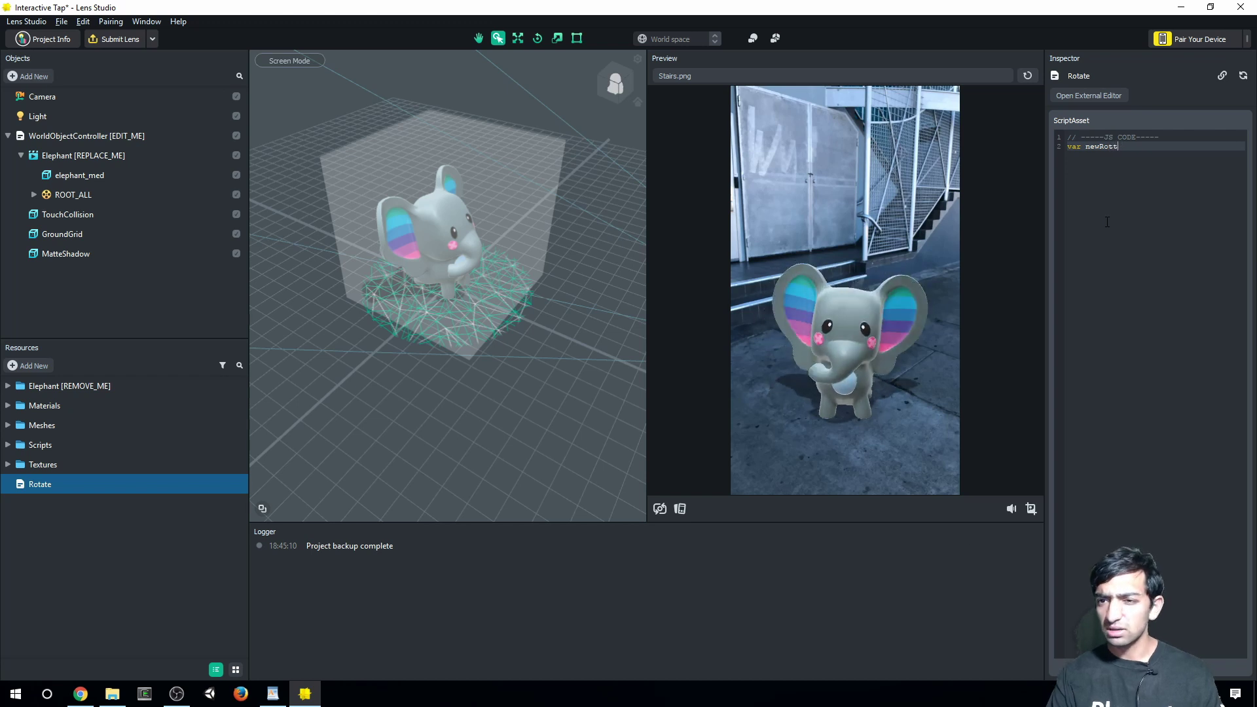
text(ation)
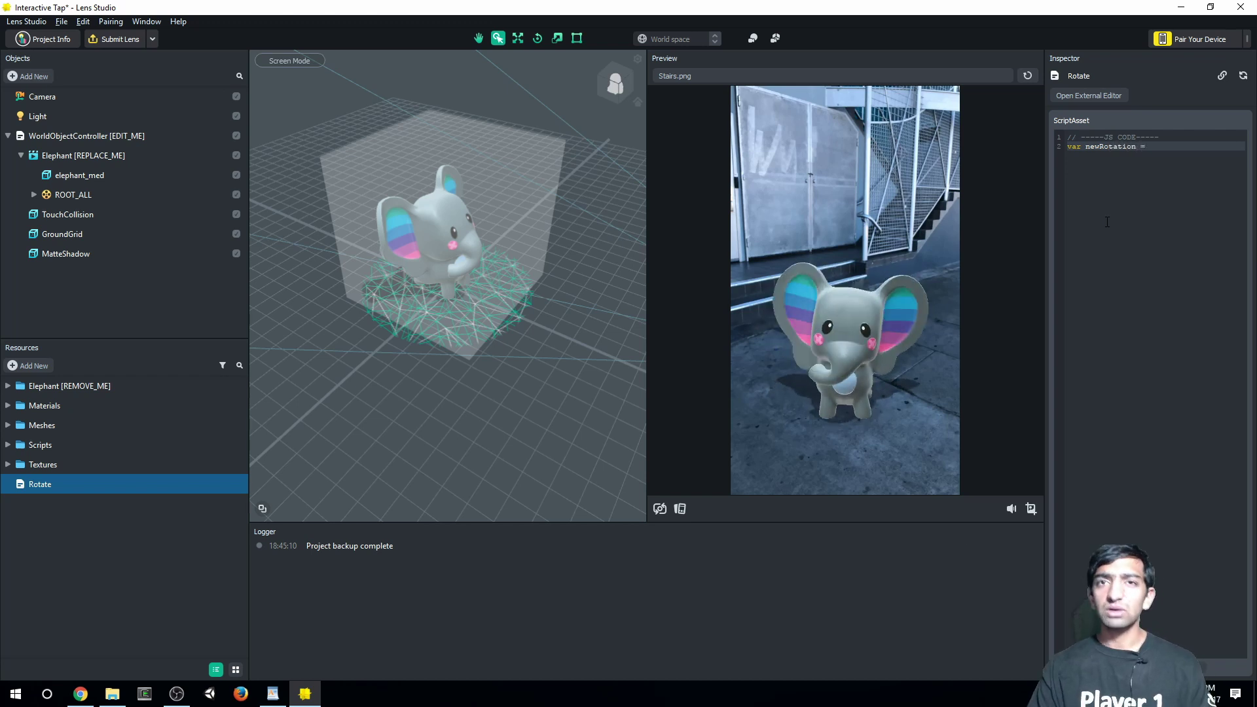
text( = getTime())
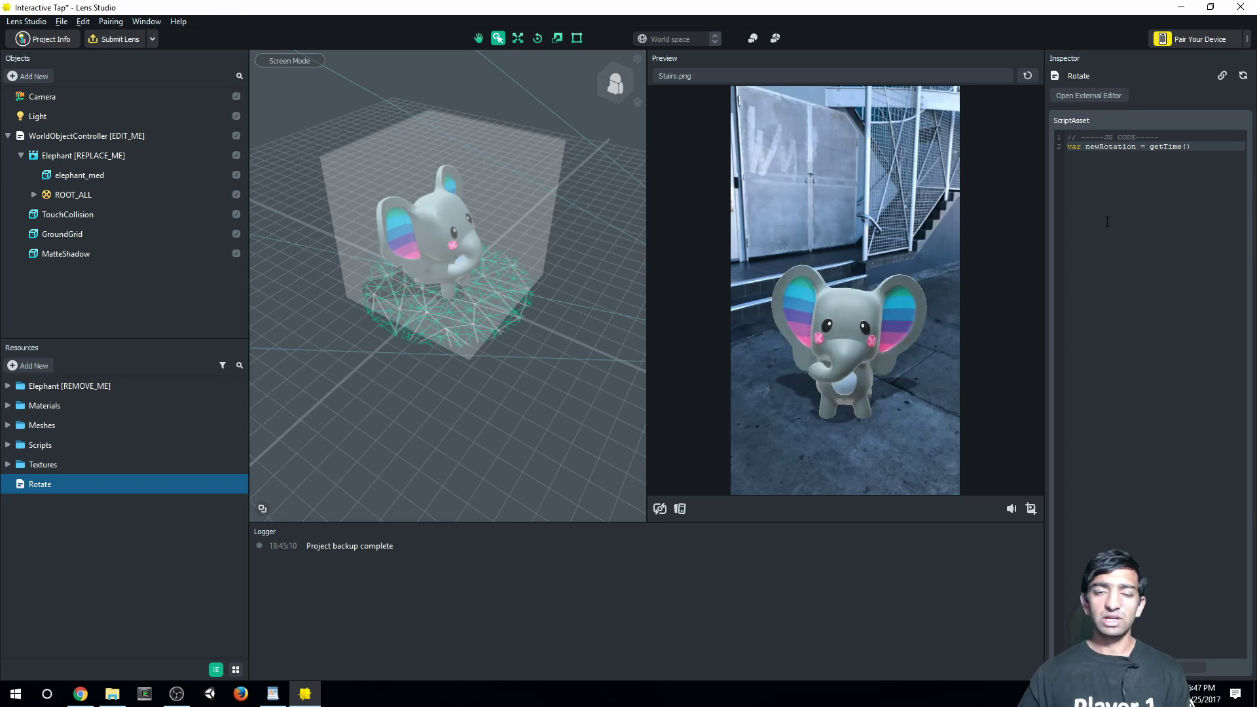
In the API docs, collapse the Classes list and open the Global Methods page.
key(alt+Tab)
key(Tab)
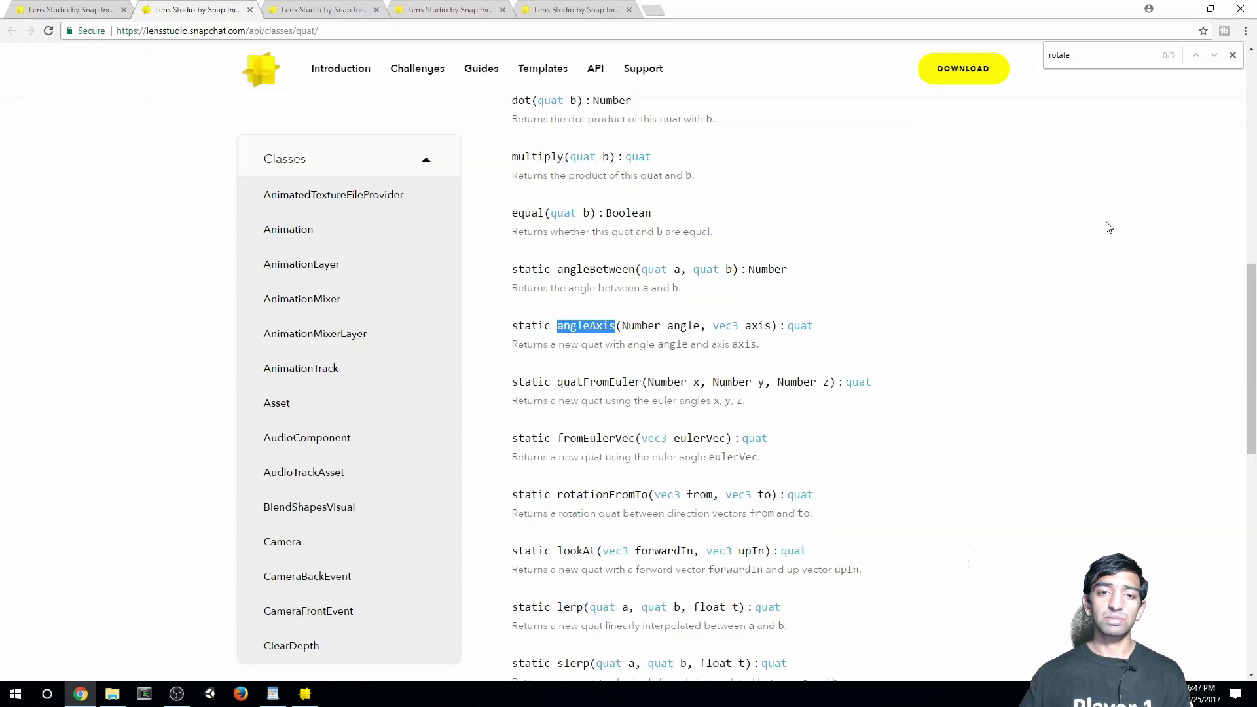
scroll(359, 351, down, 5)
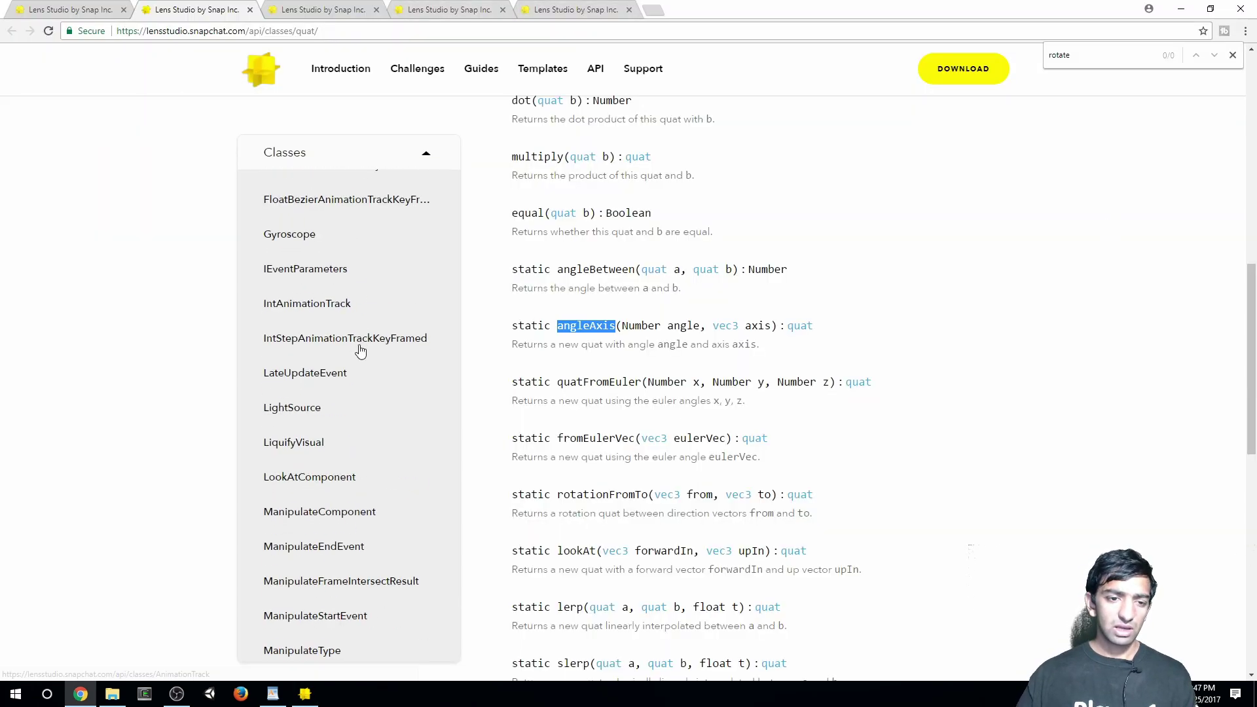
click(368, 168)
click(346, 298)
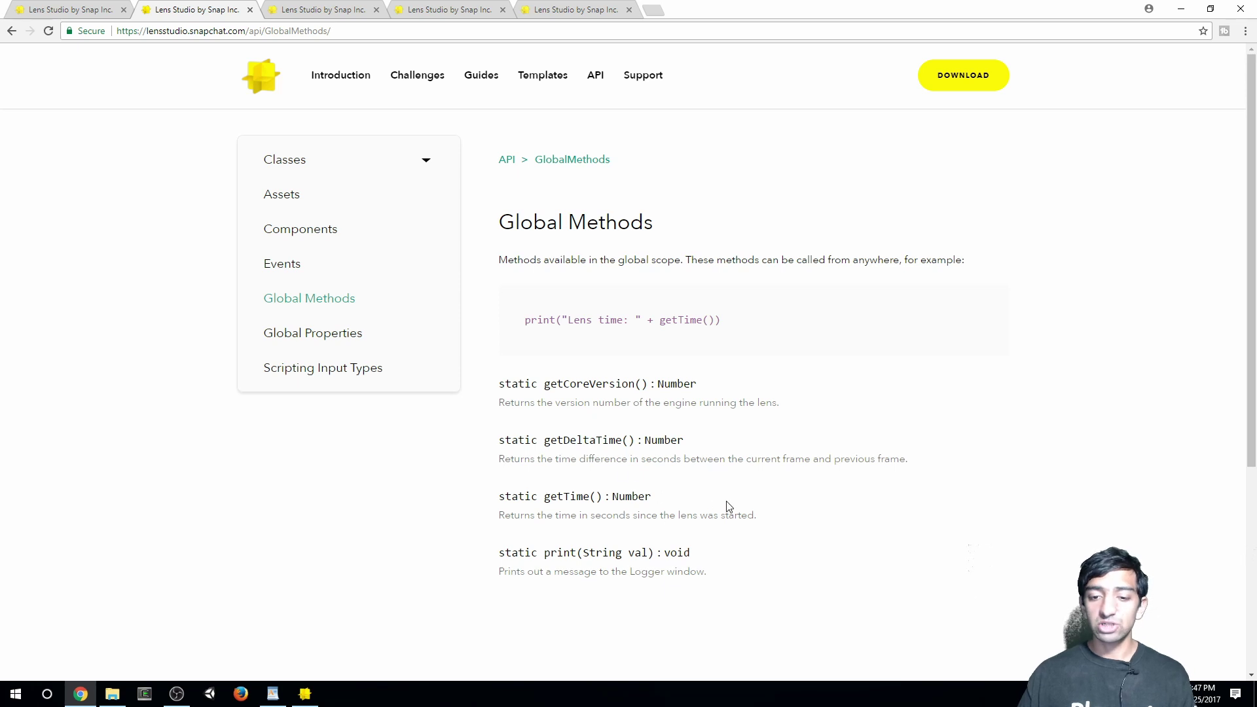
Highlight the getTime description to read what it returns, then go back to Lens Studio.
drag(777, 520, 489, 503)
click(571, 518)
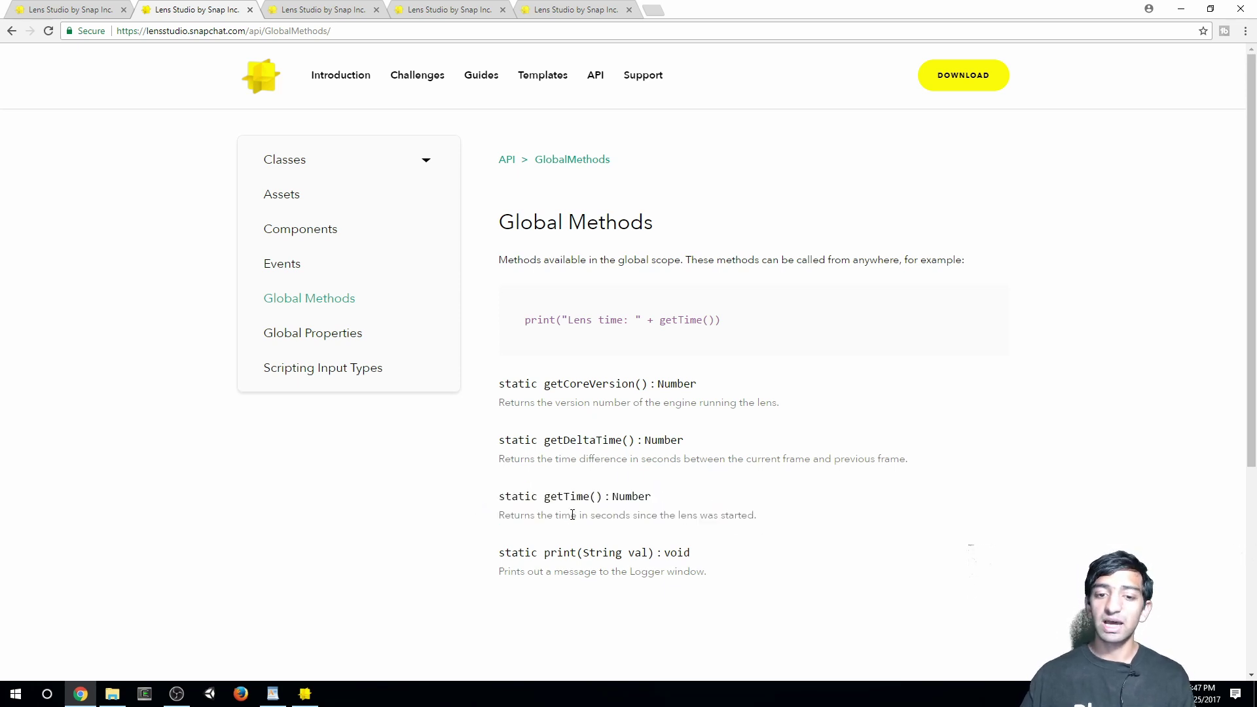
drag(550, 518, 657, 515)
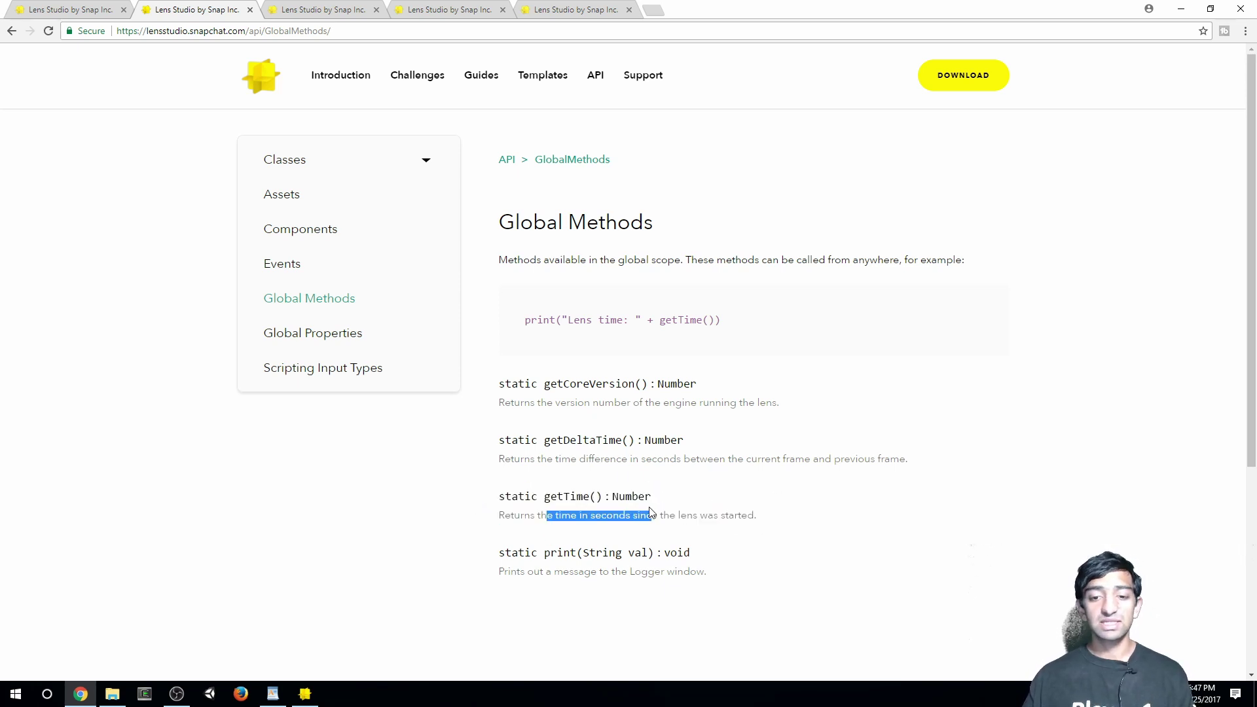
click(684, 512)
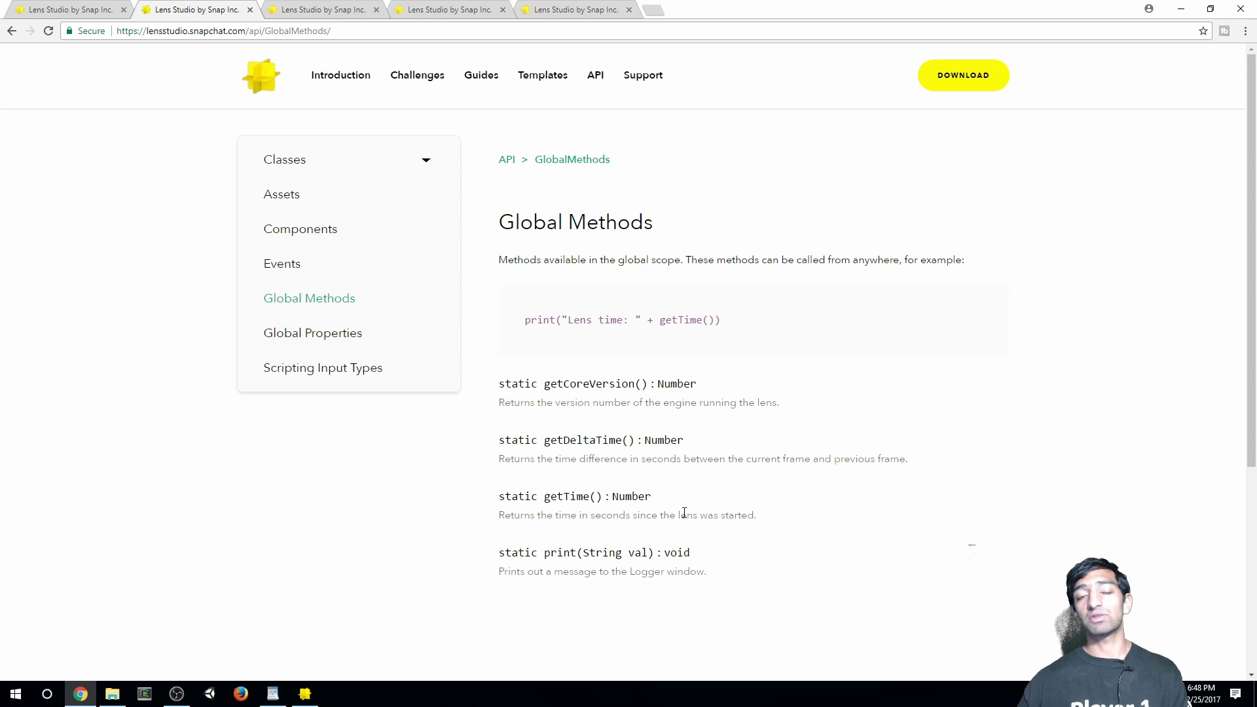
key(alt+Tab)
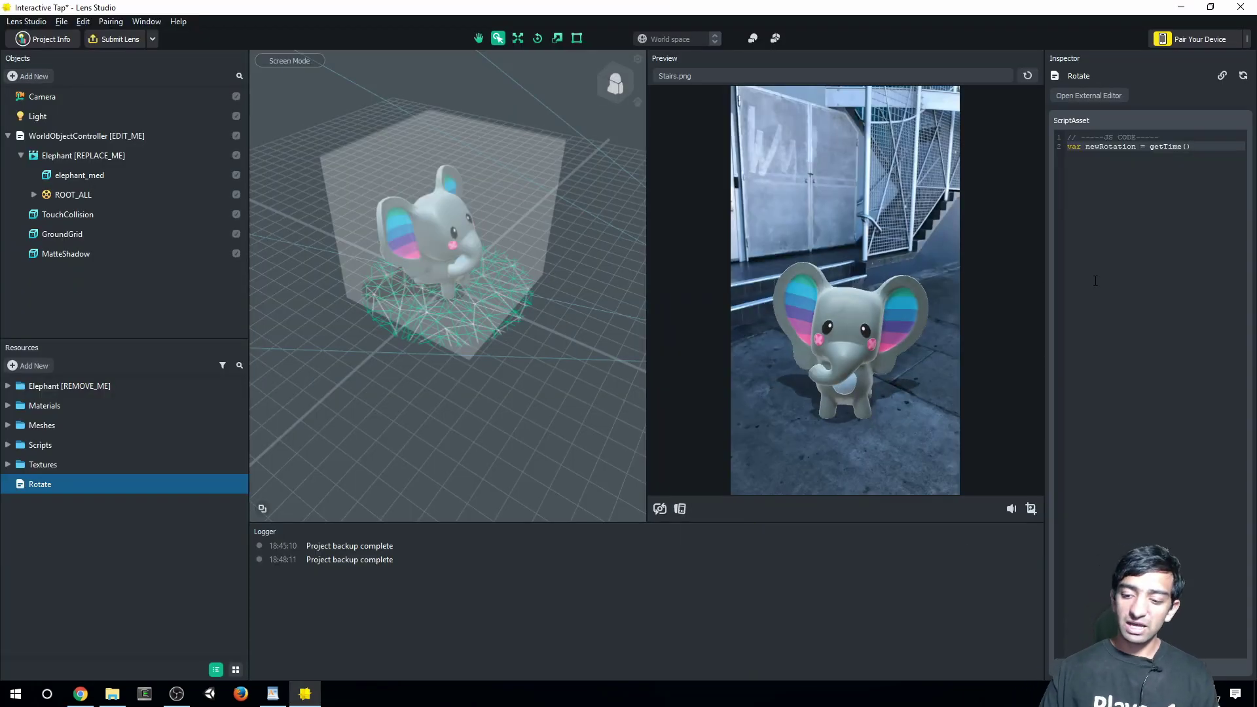
Append /360 * 100; to the newRotation line and begin a new line below it.
text(/360)
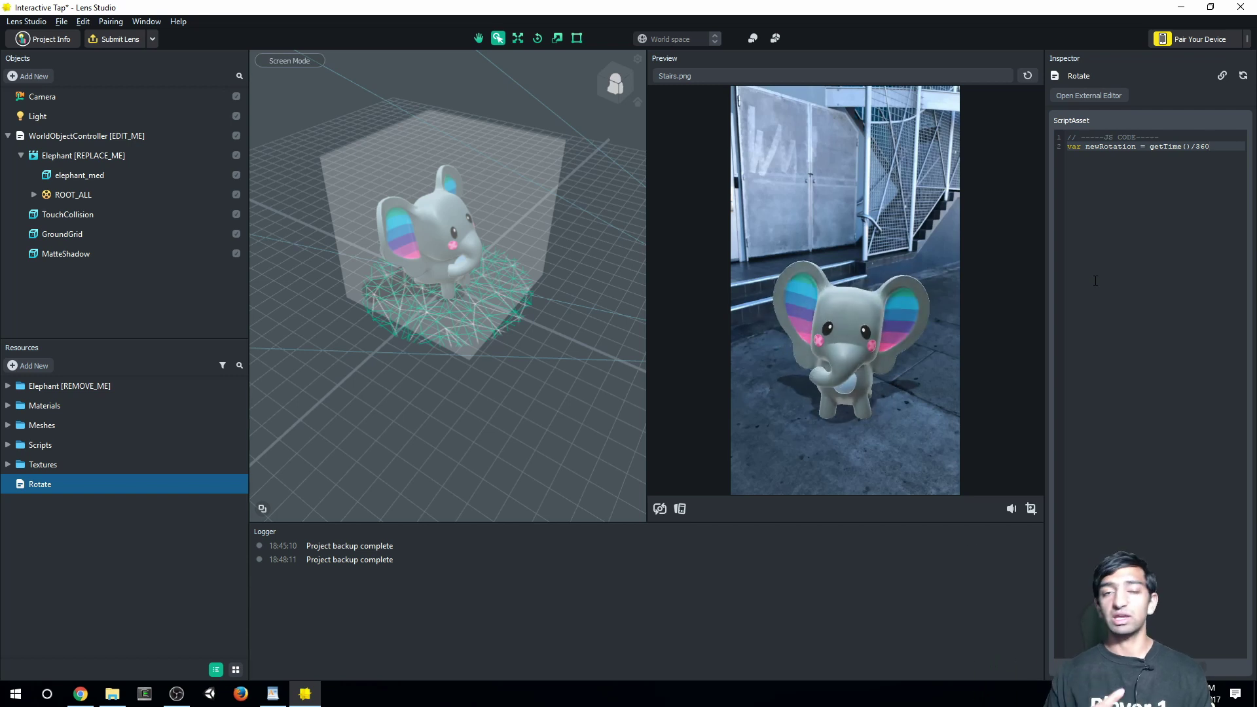
text(*)
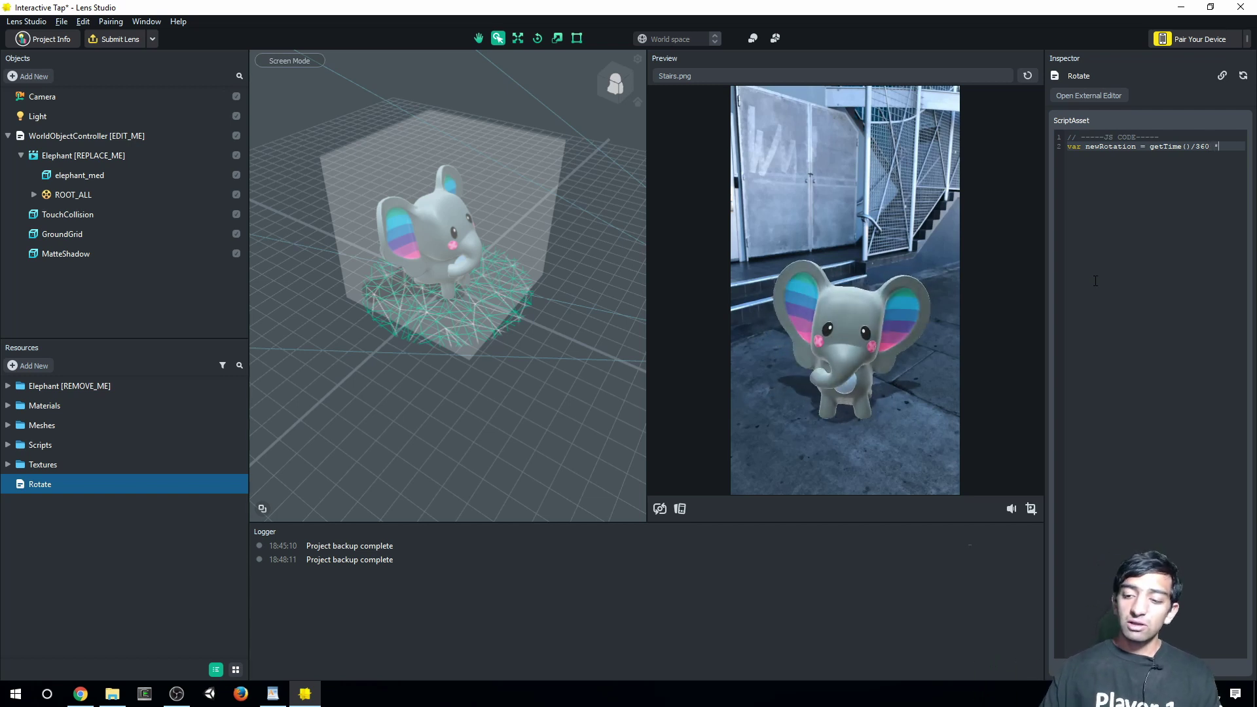
text( 100)
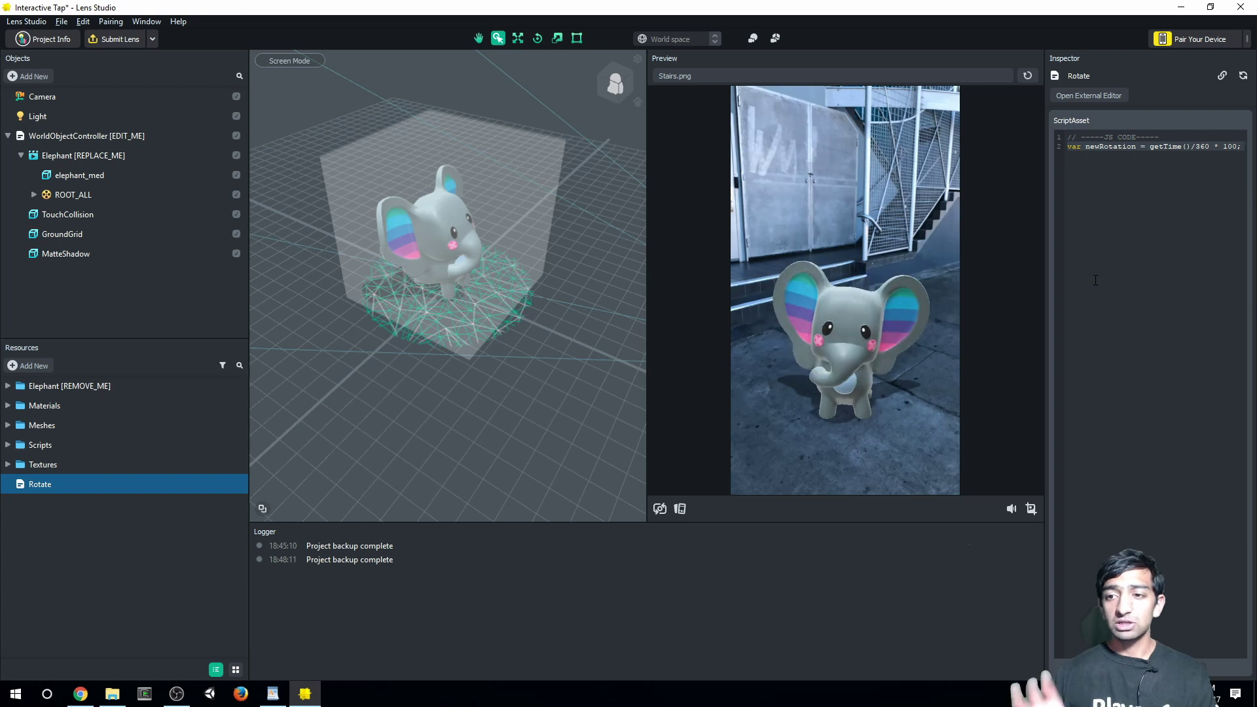
text(;)
key(Return)
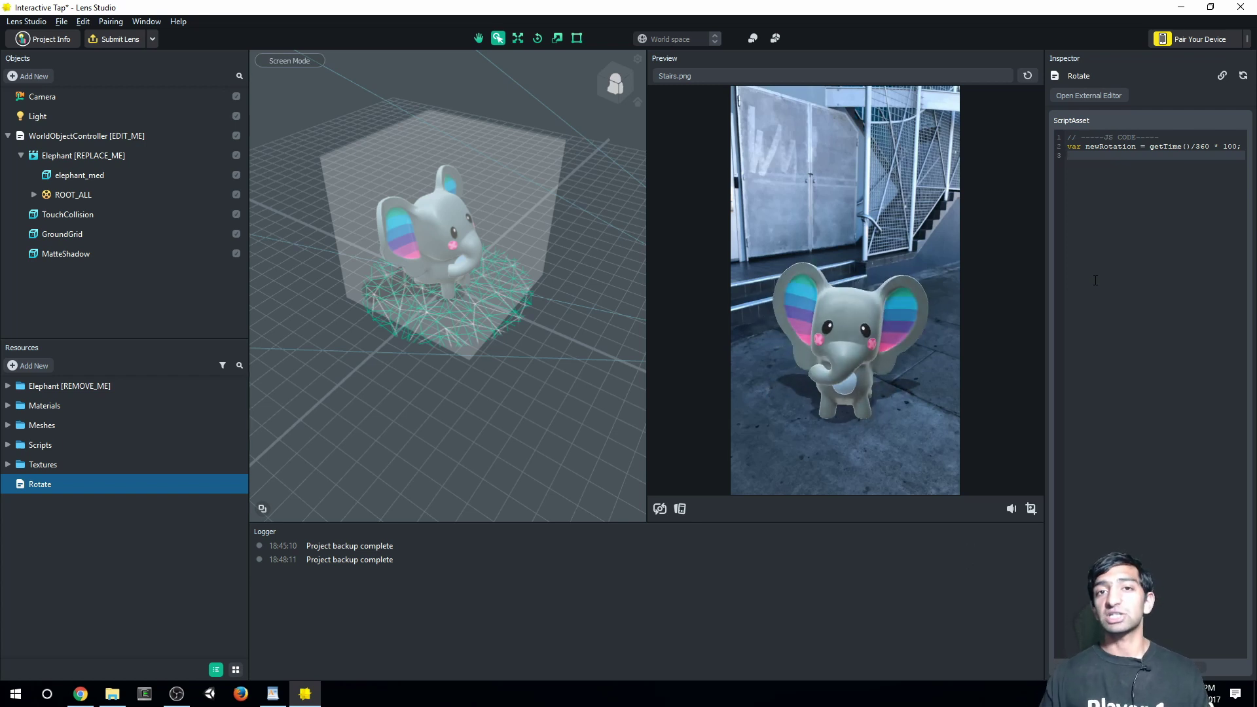
Write line 3: var trans = script.getSceneObject().getTransform();.
text(var t)
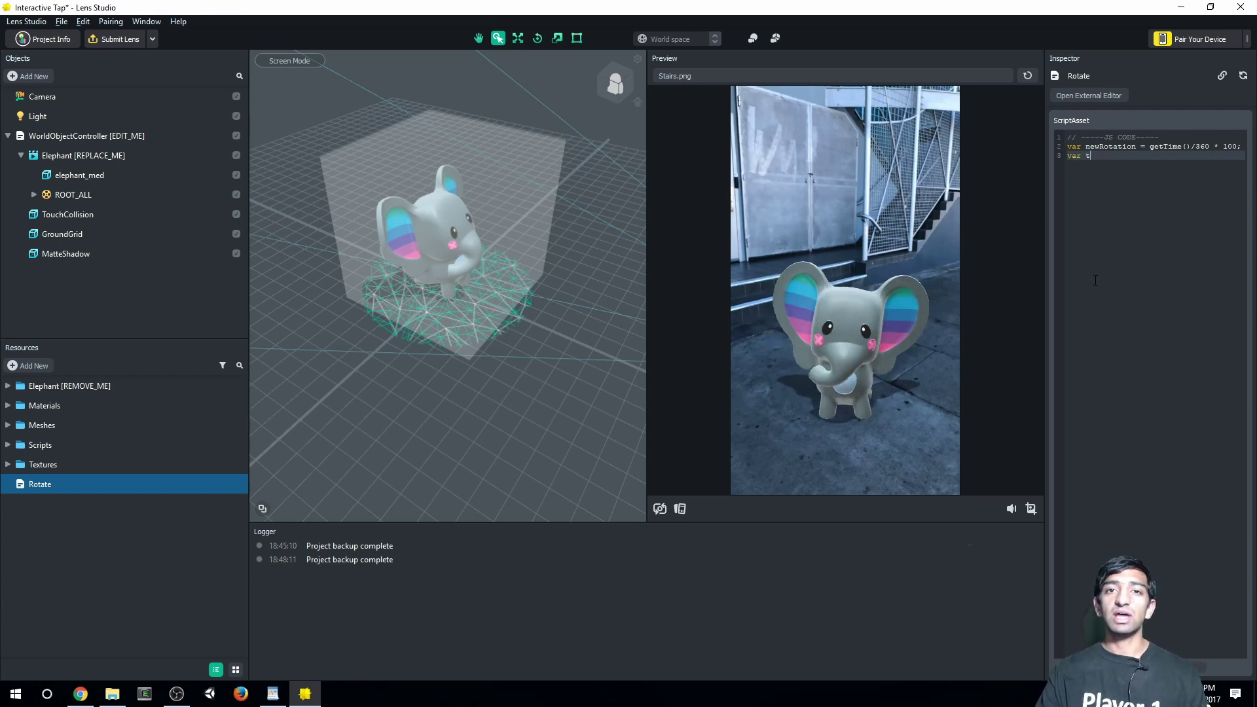
text(rans)
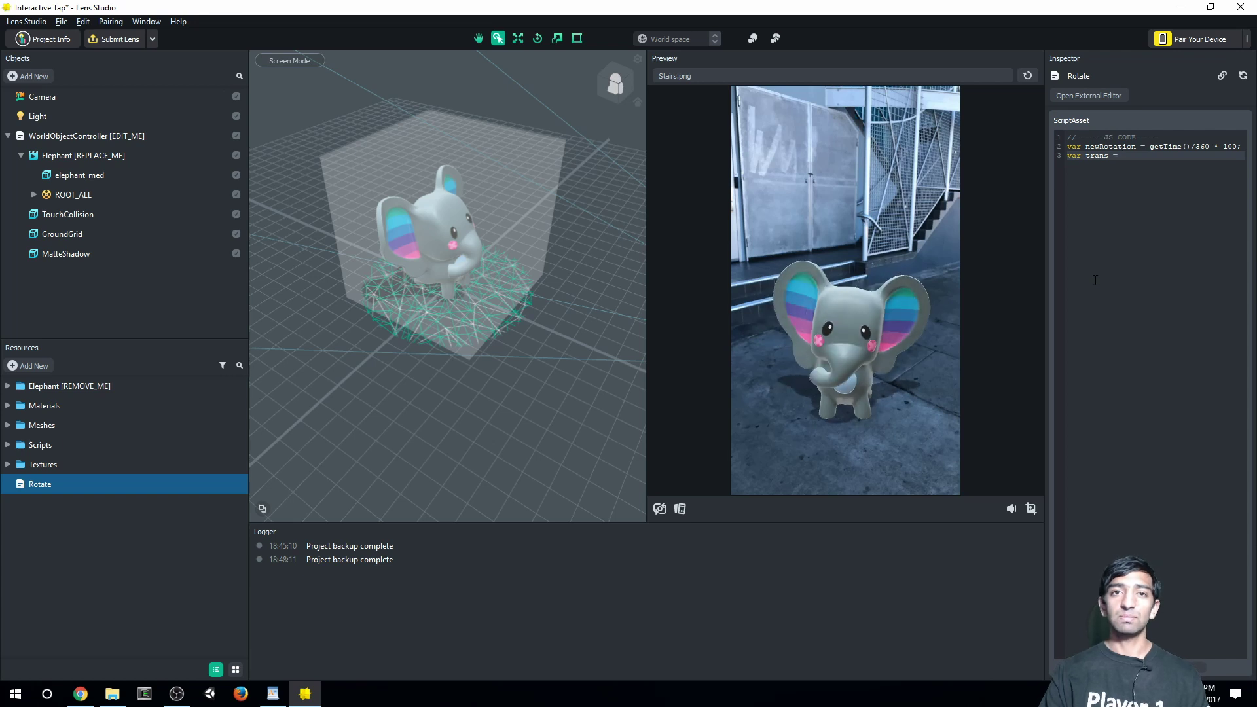
text( = sc)
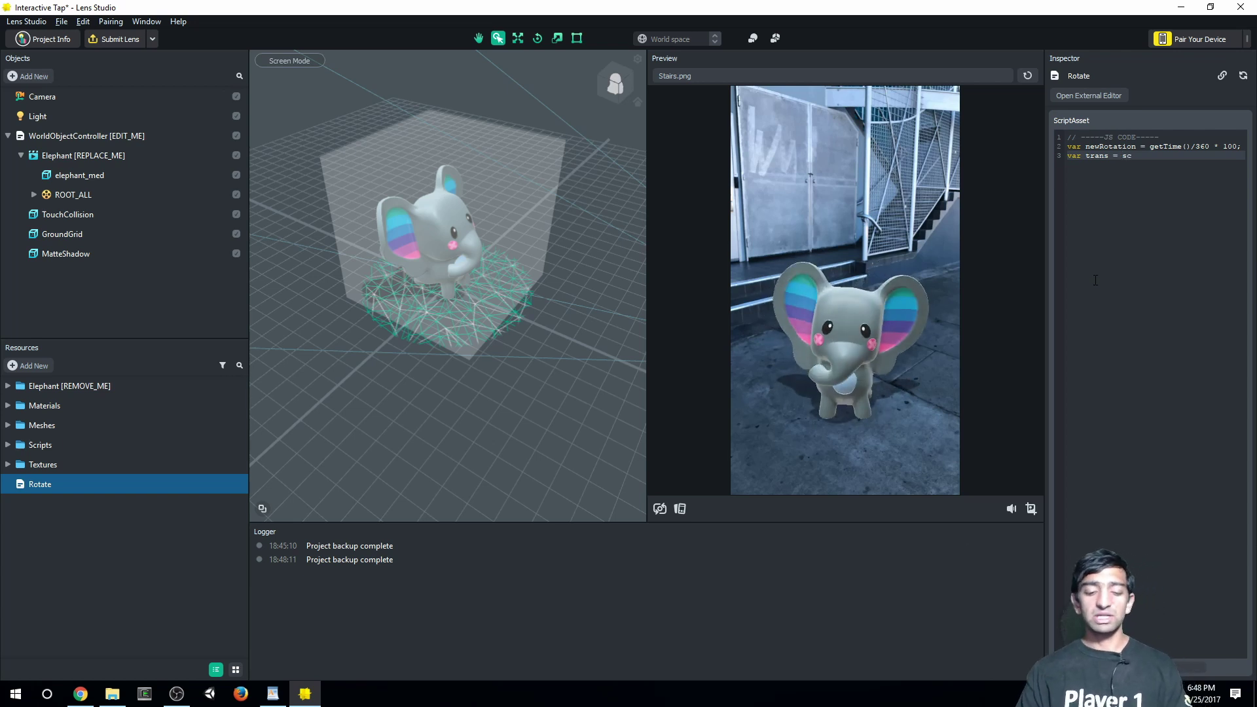
text(ript.)
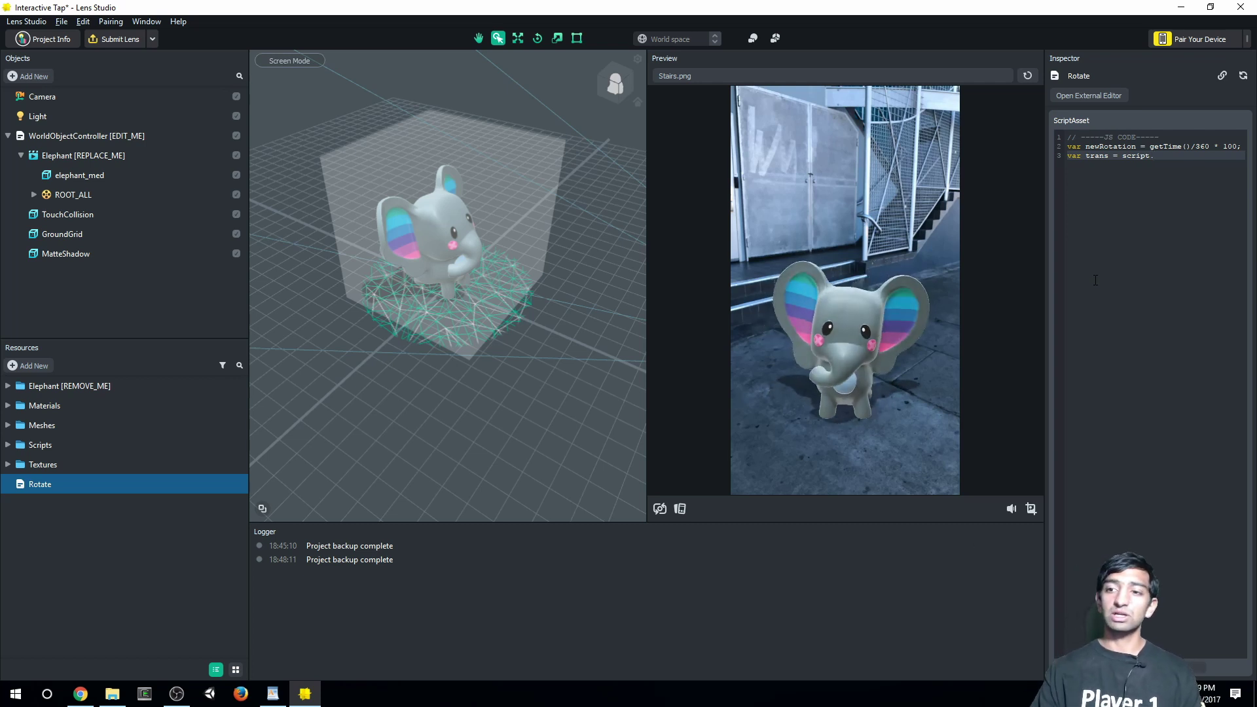
text(getScene)
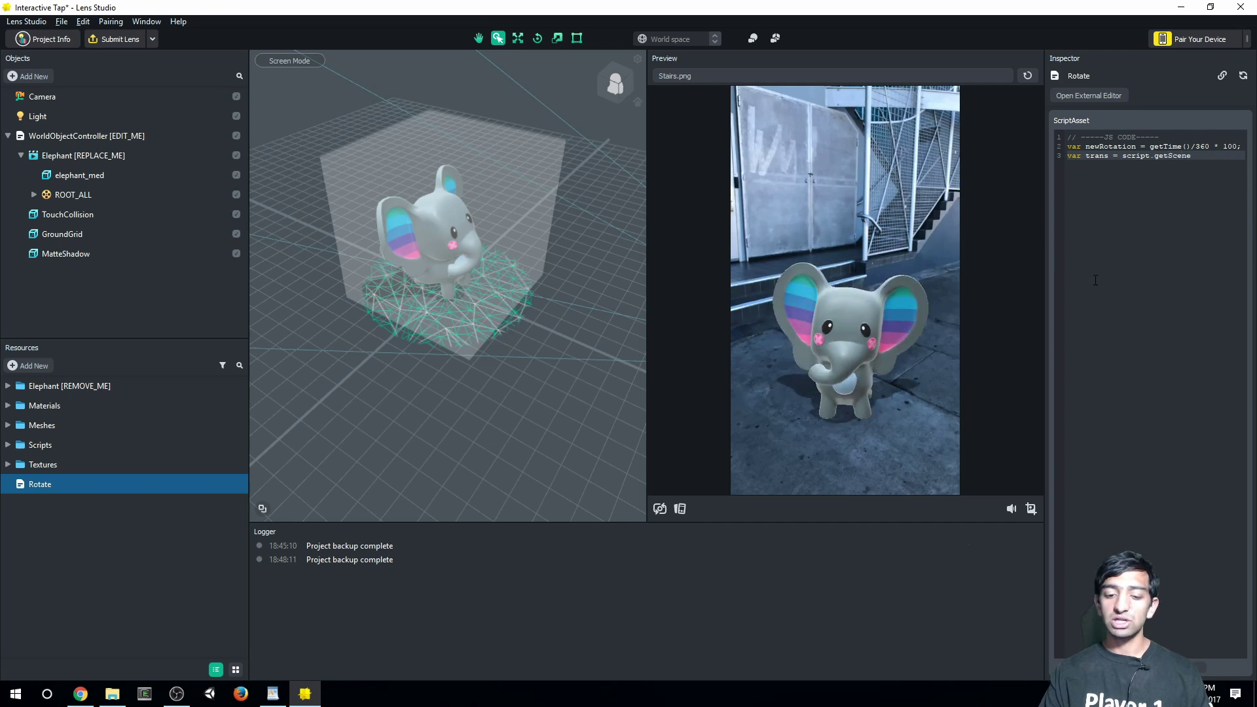
text(Object()
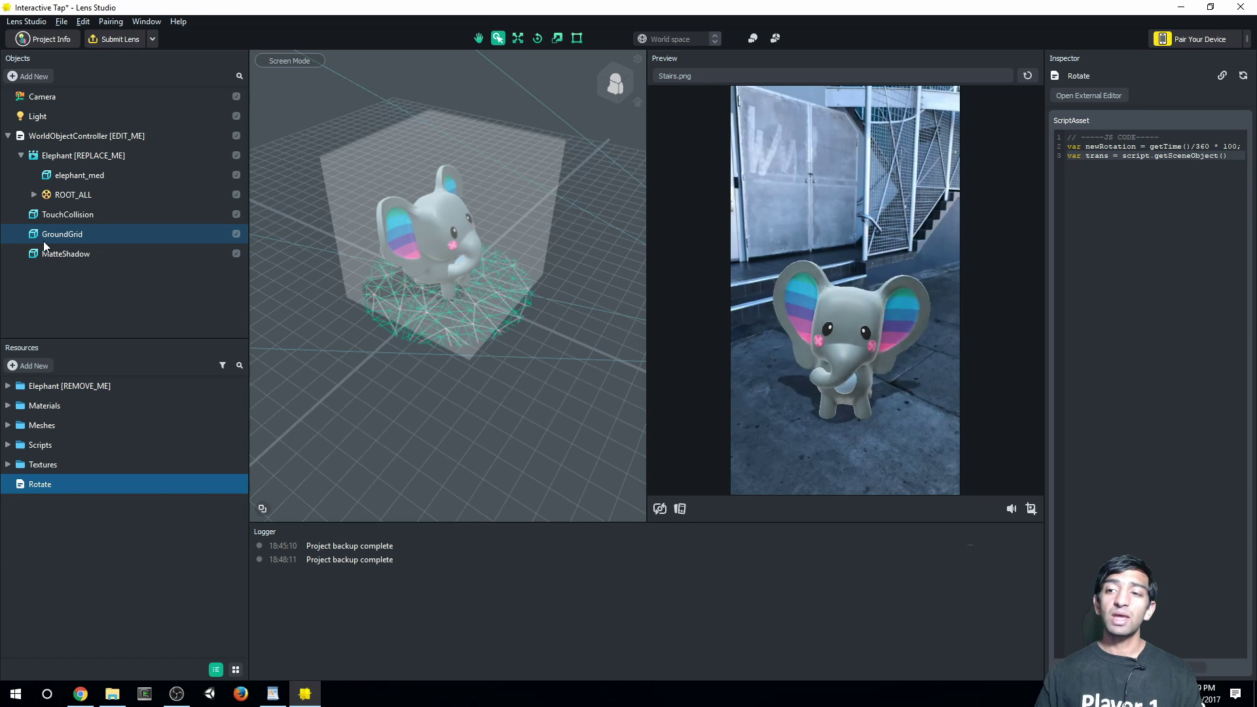
text(etT)
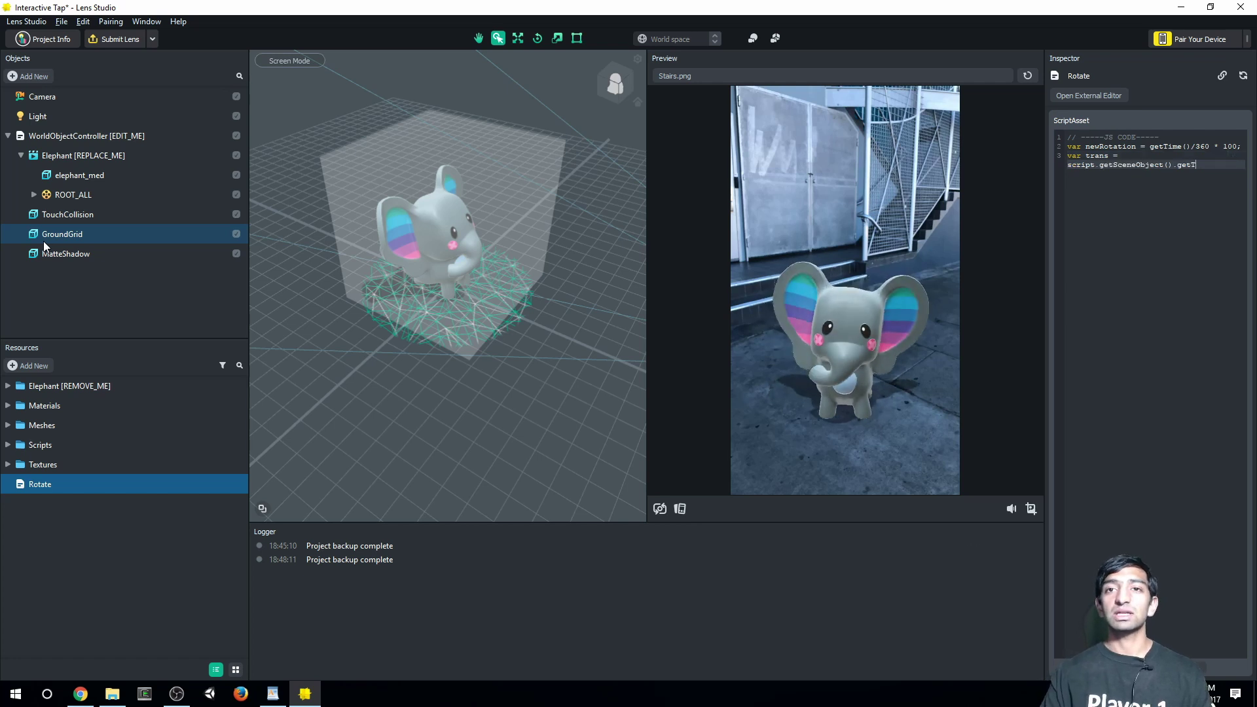
text(ransform();)
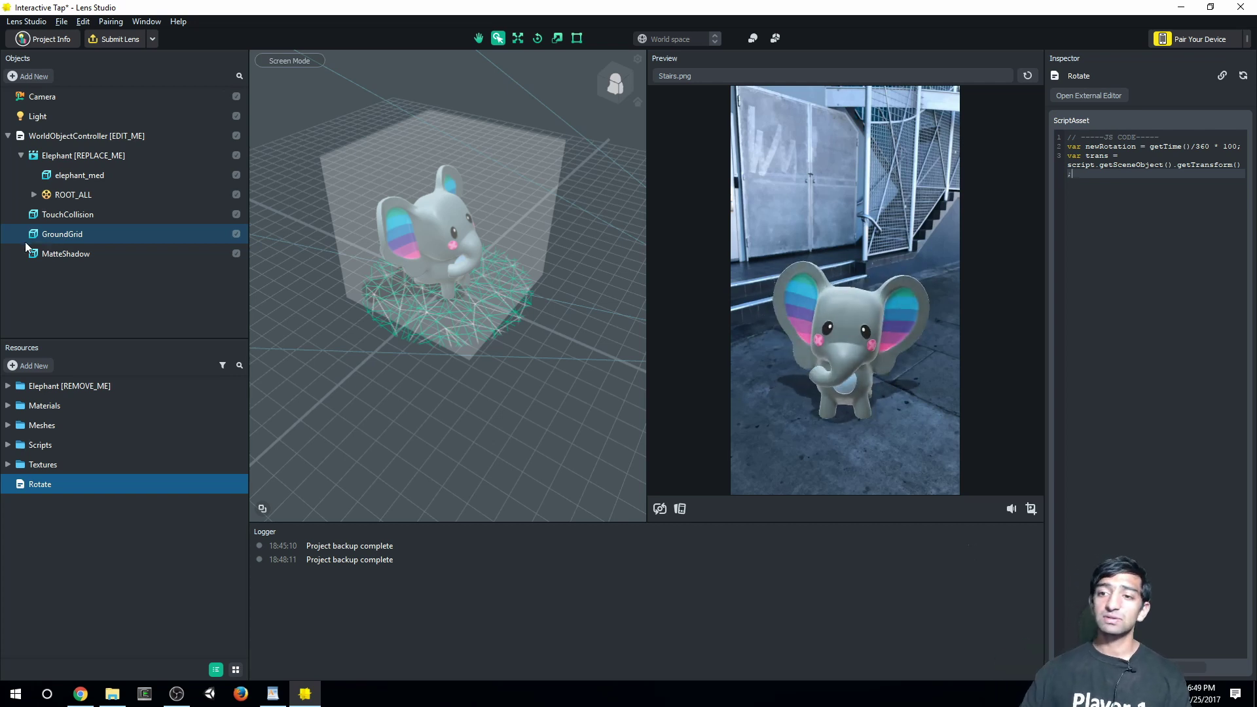
click(63, 154)
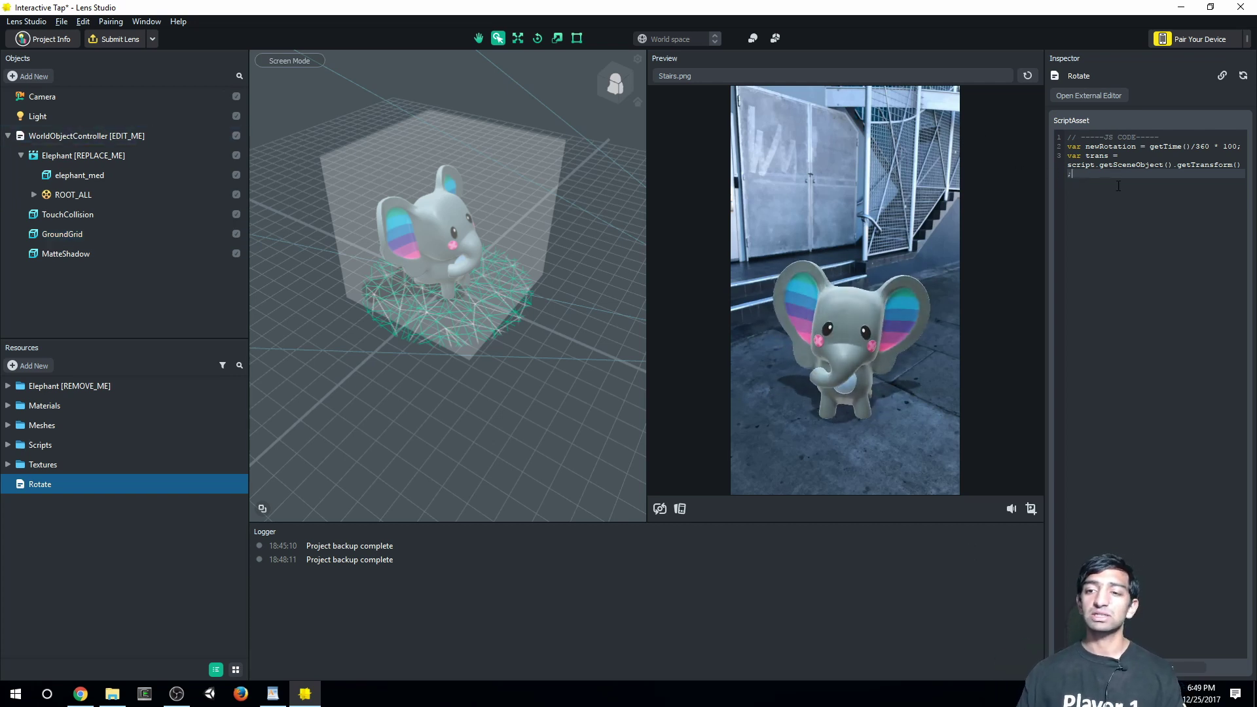
Add line 4, trans.setLocalRotation(quat.quatFromEuler(0,newRotation,0));, fixing typos along the way.
key(Return)
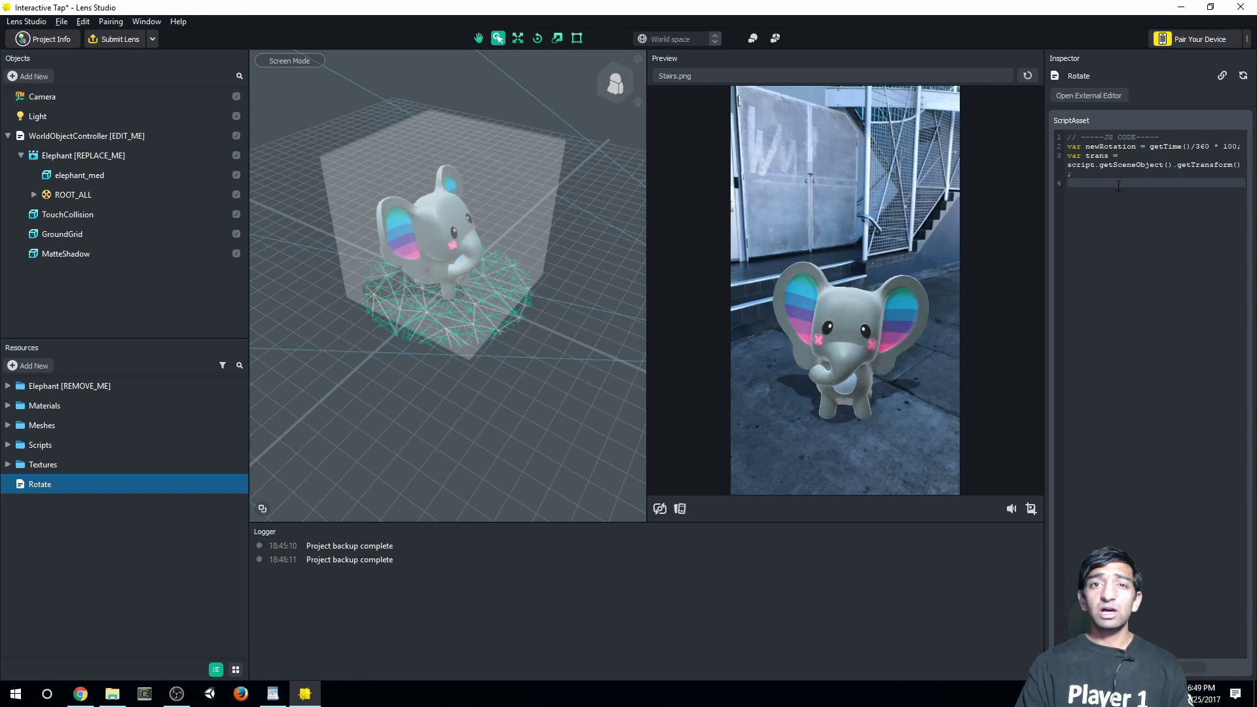
text(trans.)
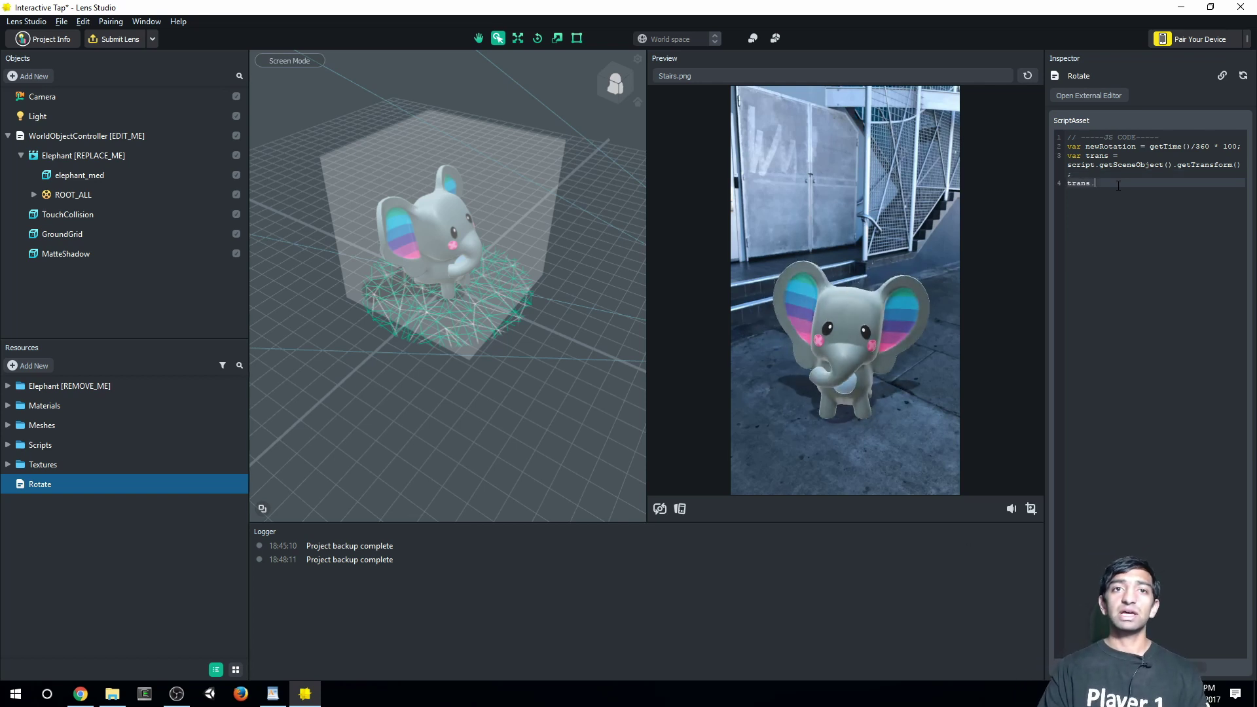
text(setLocalRotat)
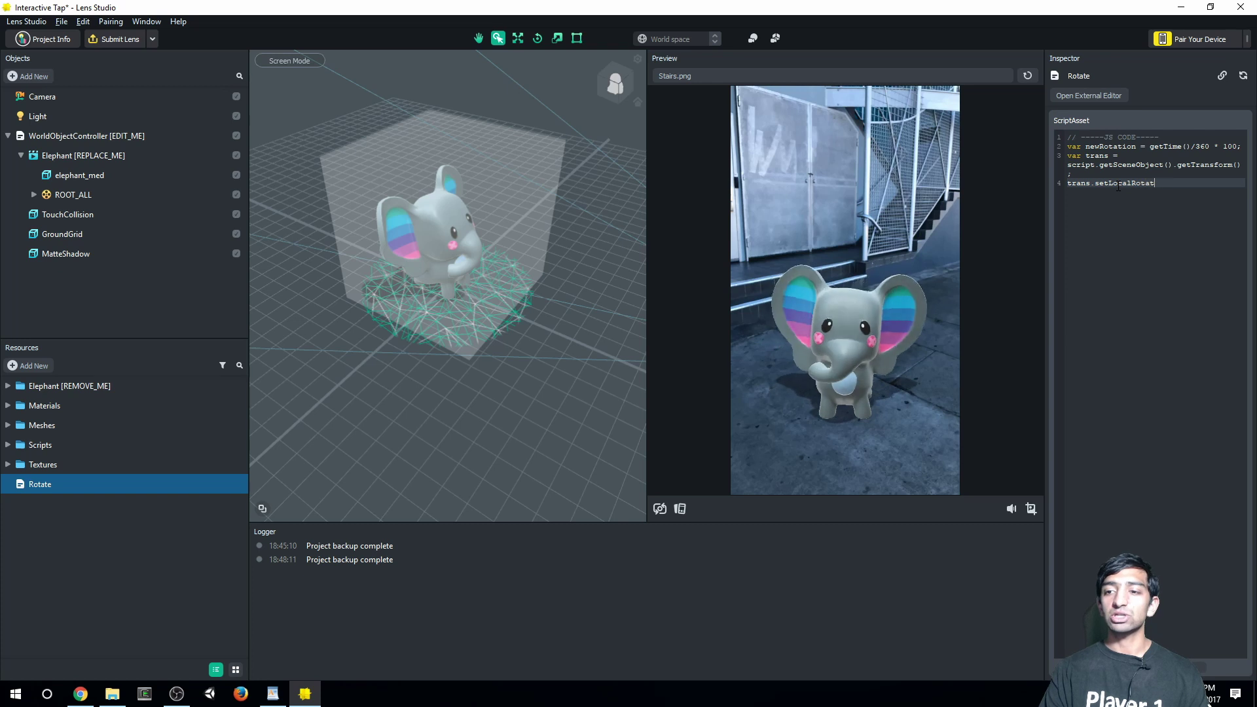
text(ion()
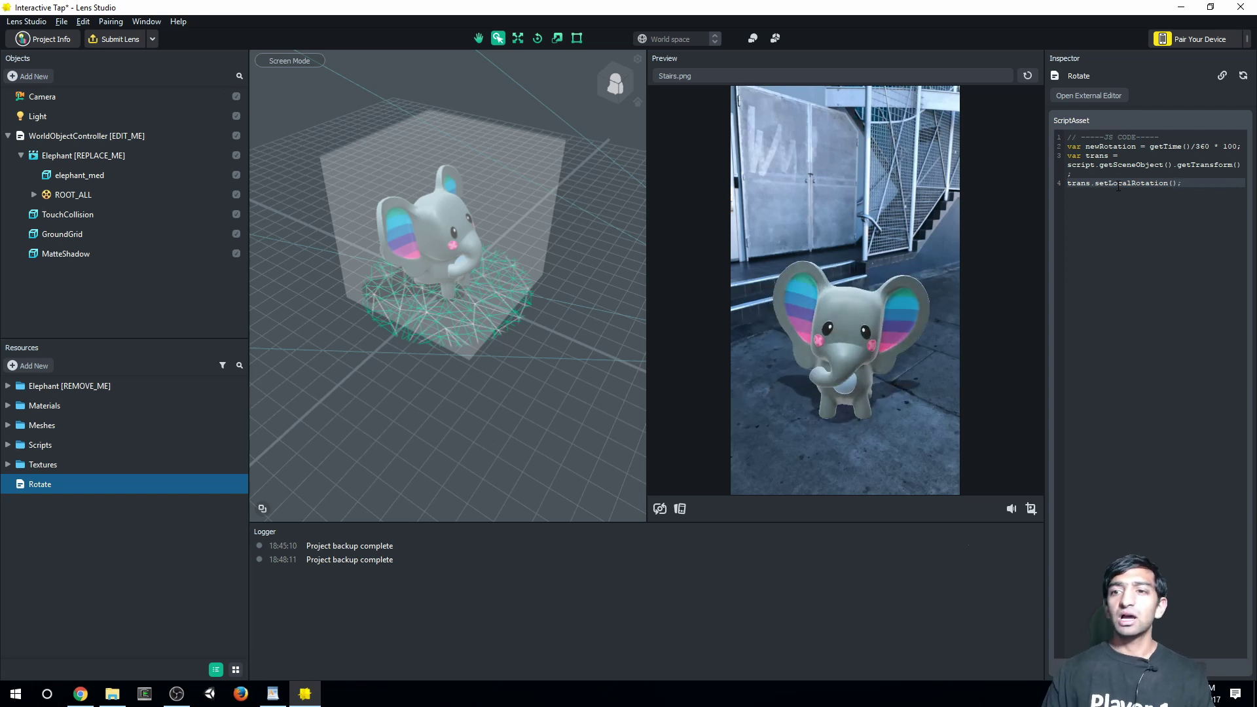
text(at)
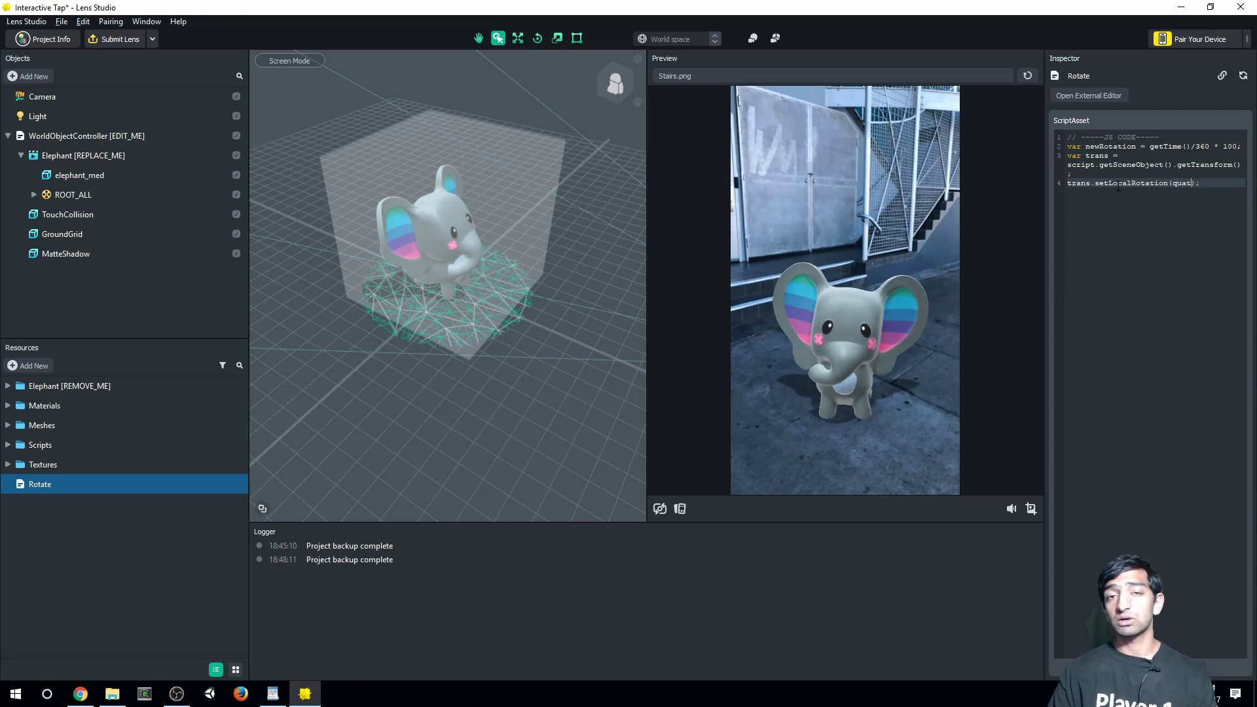
text(.)
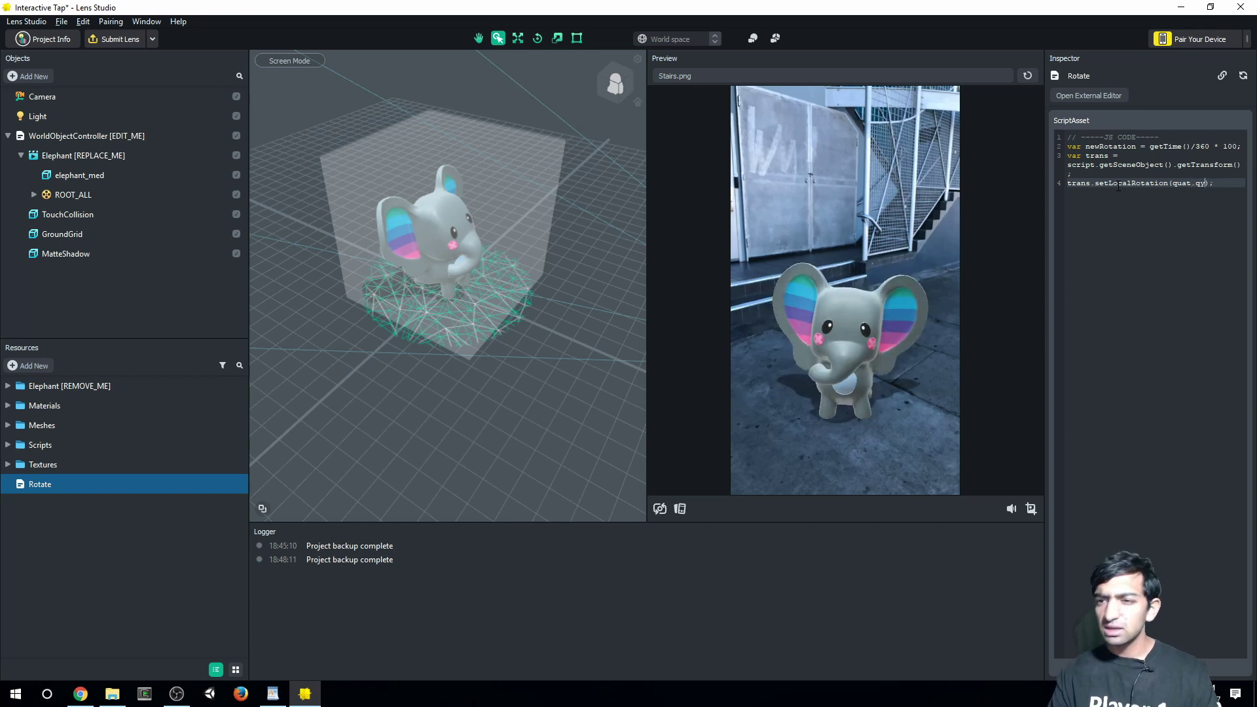
text(quatFromE)
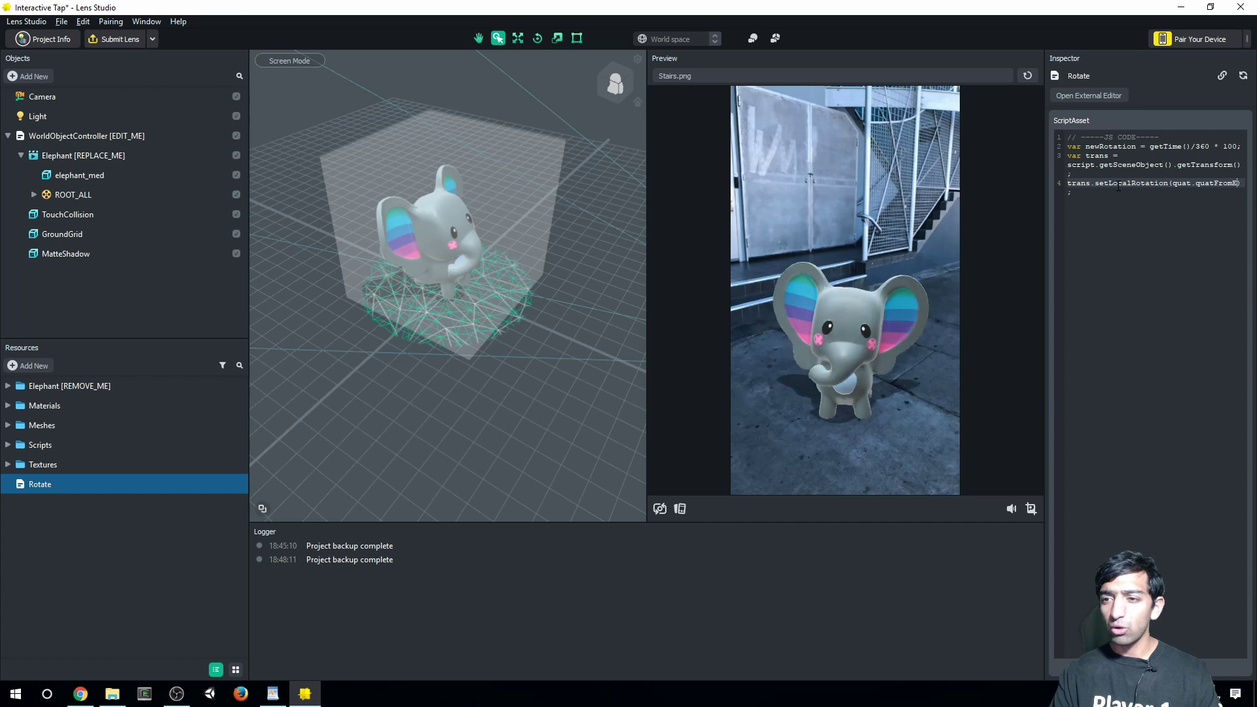
text(i)
key(BackSpace)
text(uler())
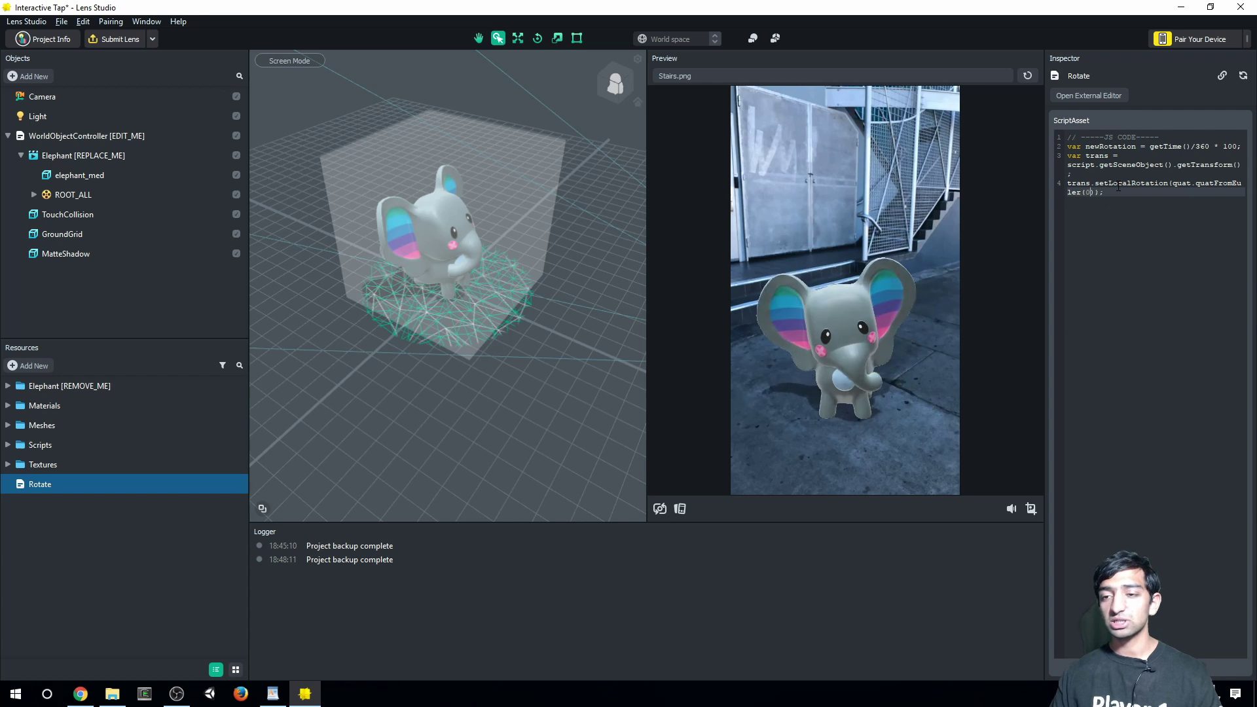
text(0,new)
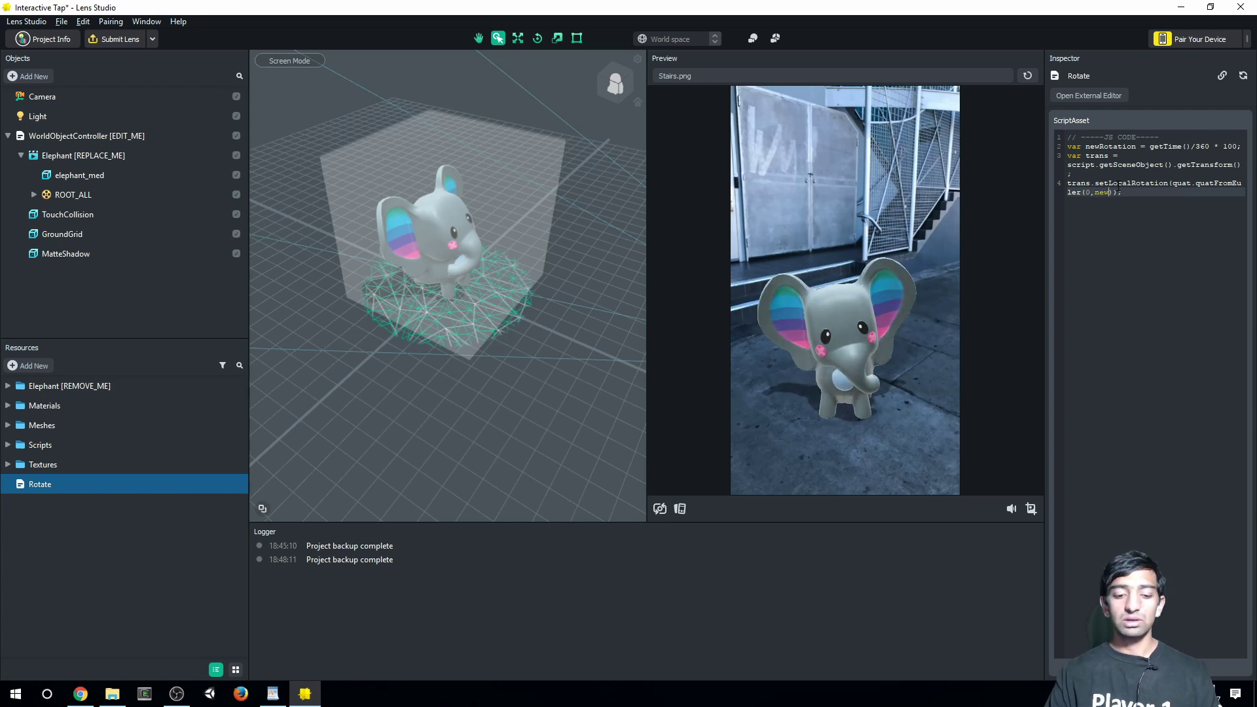
text(Rotatino)
text(,0)
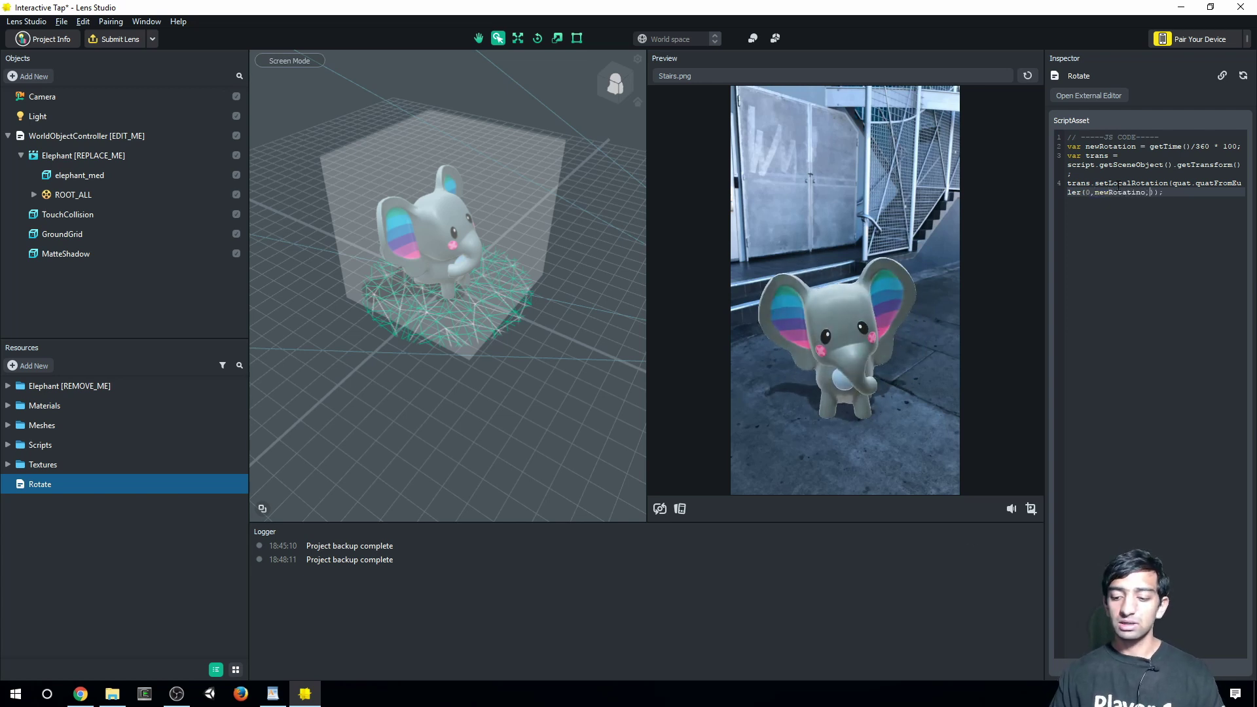
key(Left)
key(Left)
key(BackSpace)
key(BackSpace)
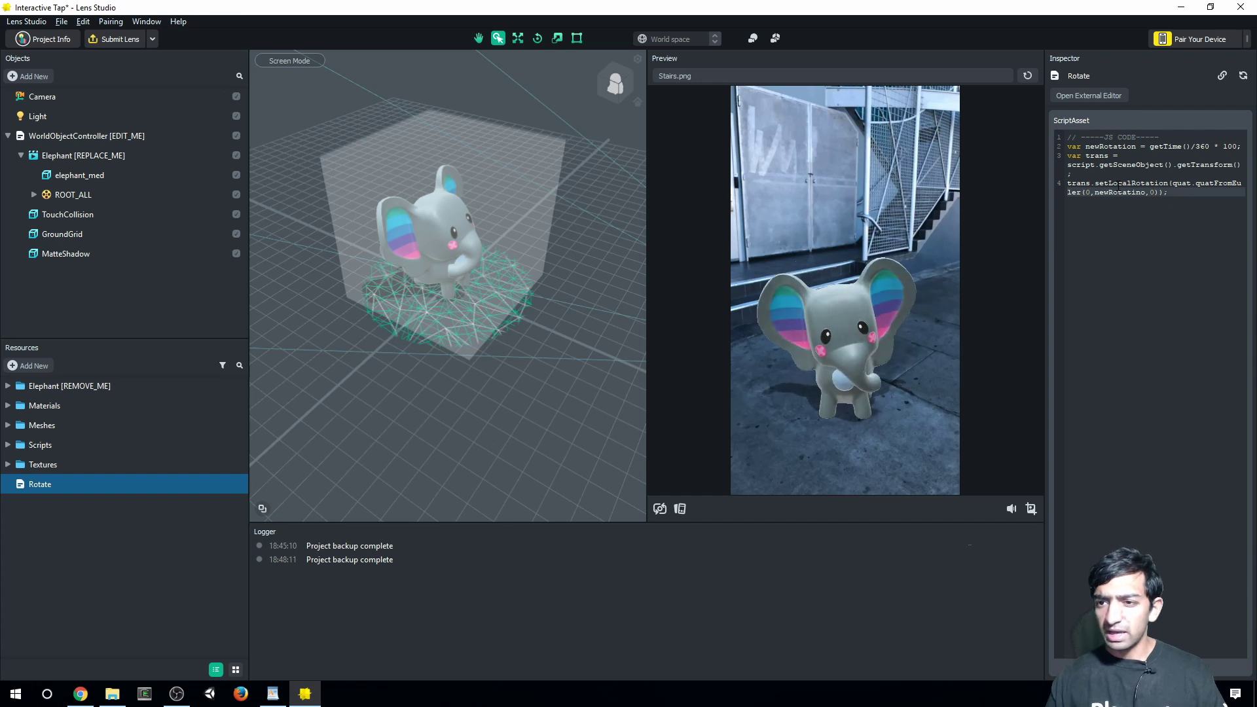
text(on)
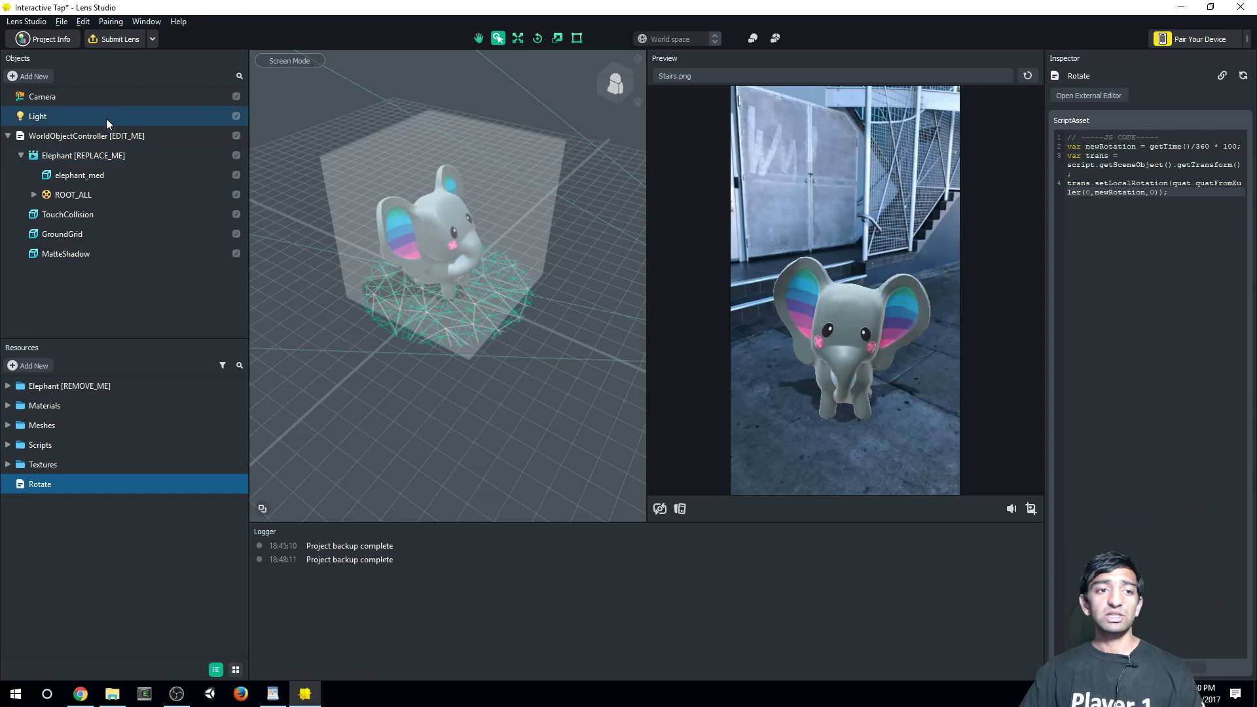
Give the Elephant a Script component that runs the Rotate script.
click(118, 163)
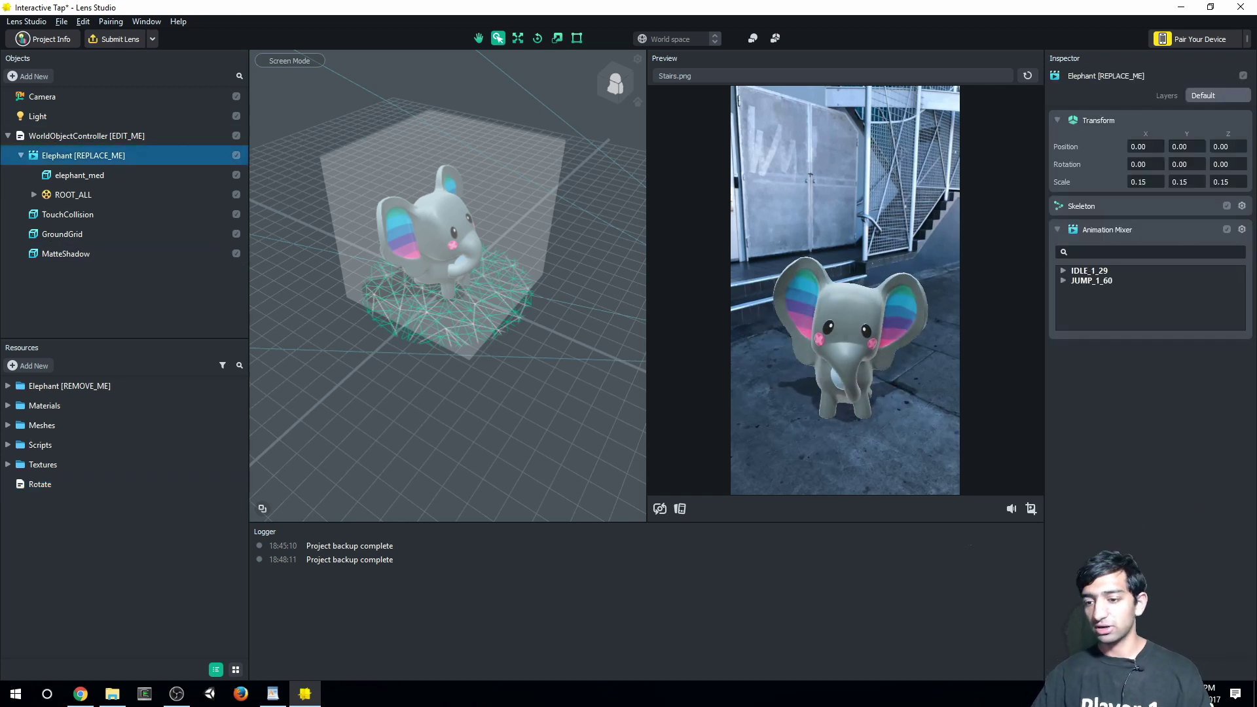
click(1153, 658)
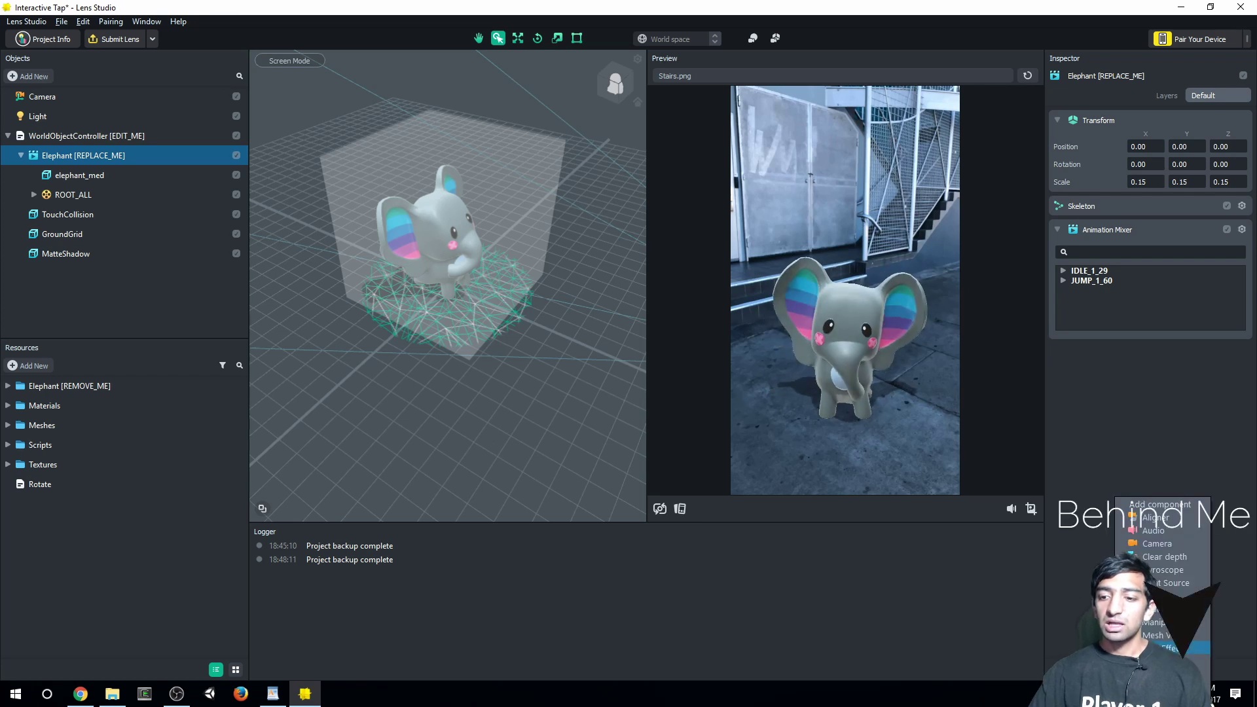
click(1156, 660)
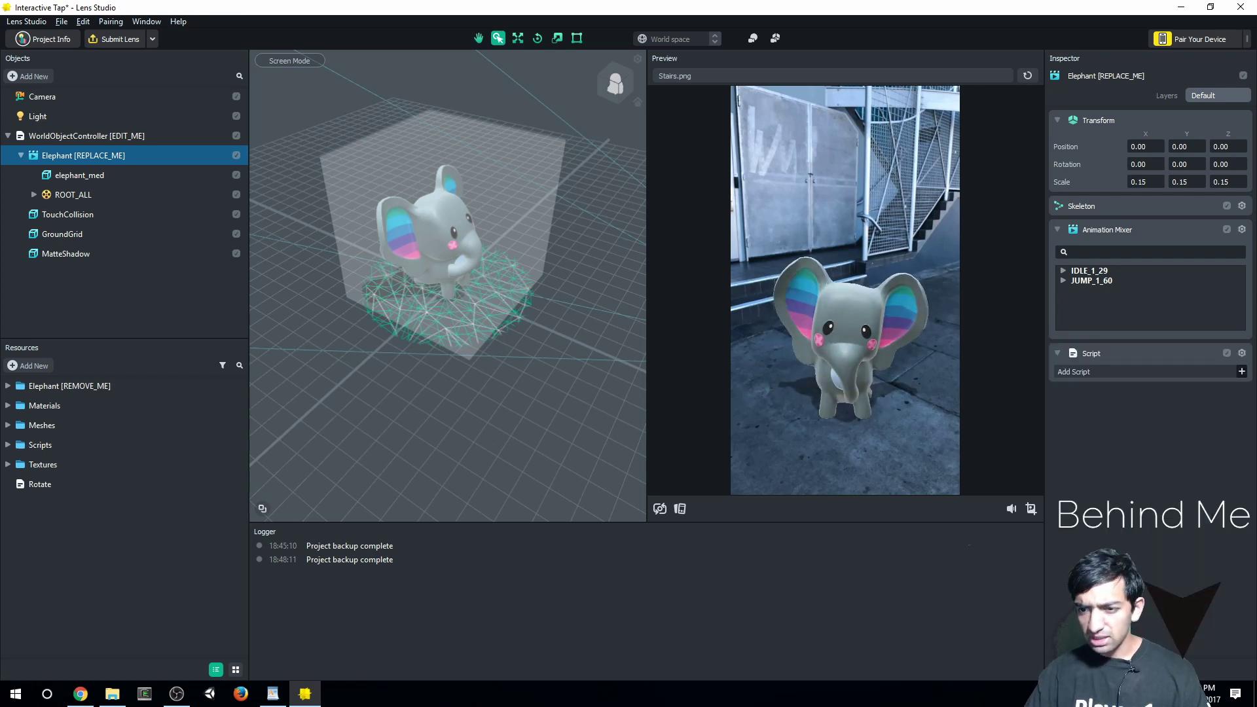
click(1242, 371)
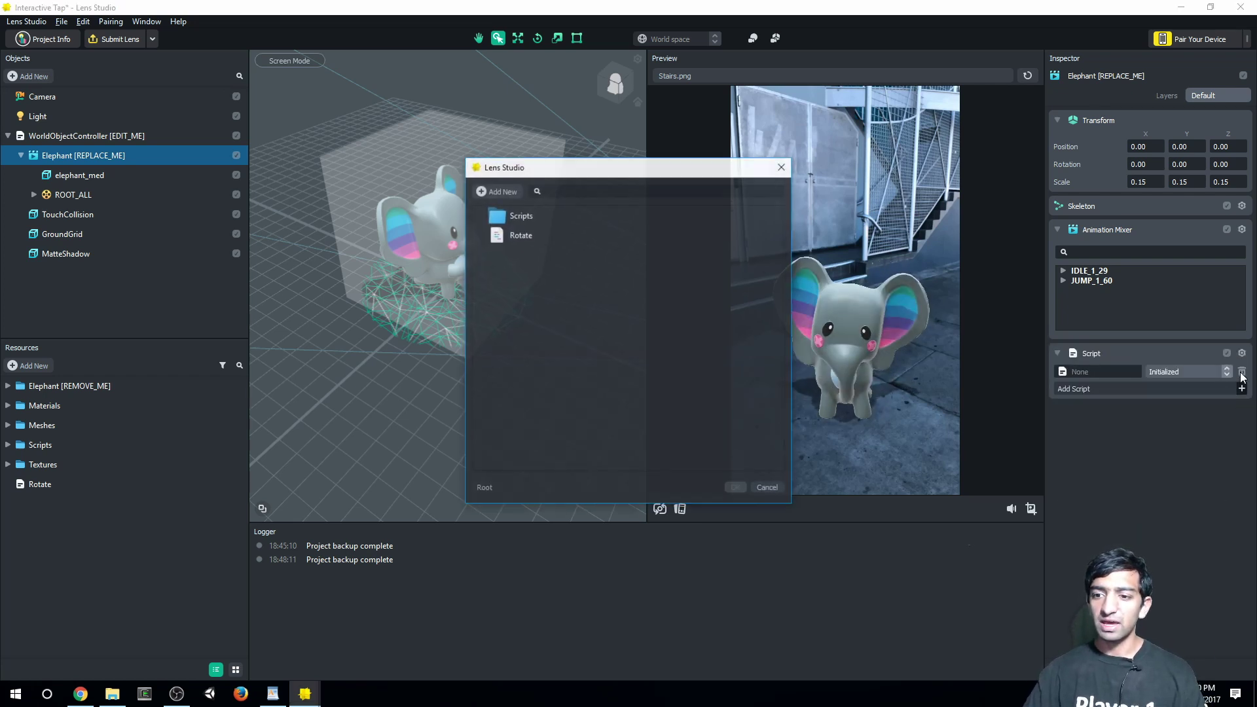
double_click(518, 235)
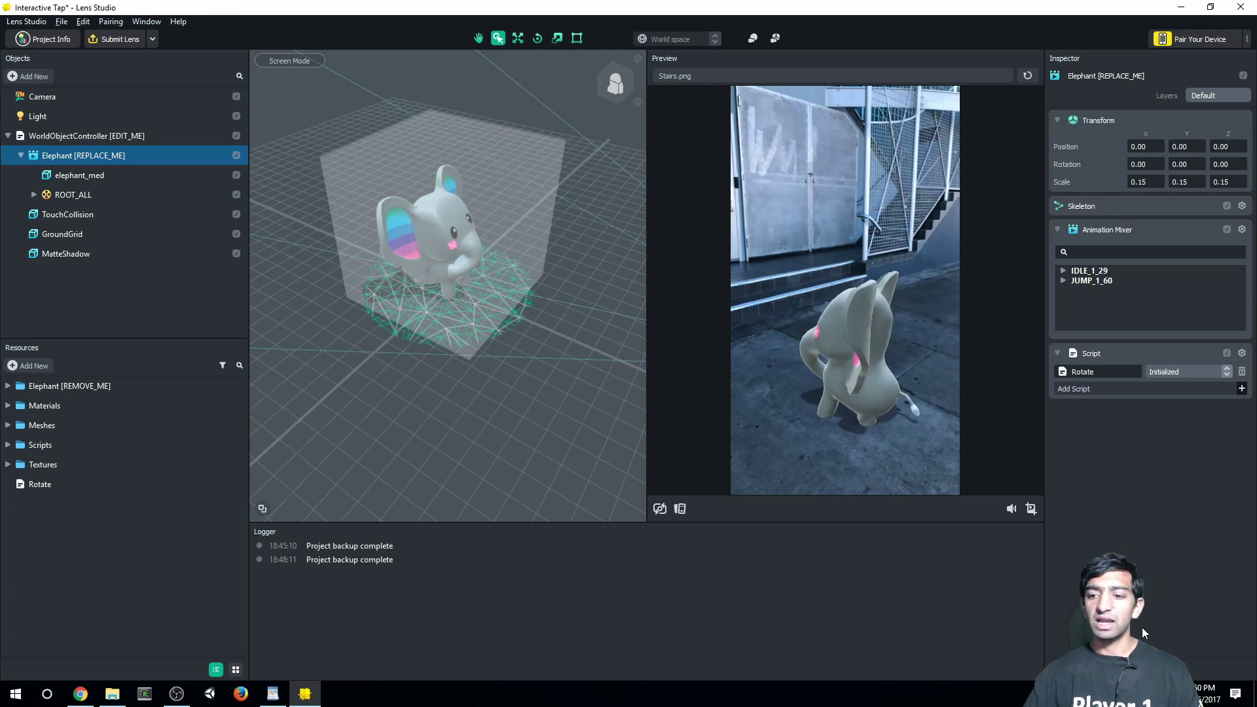
click(37, 485)
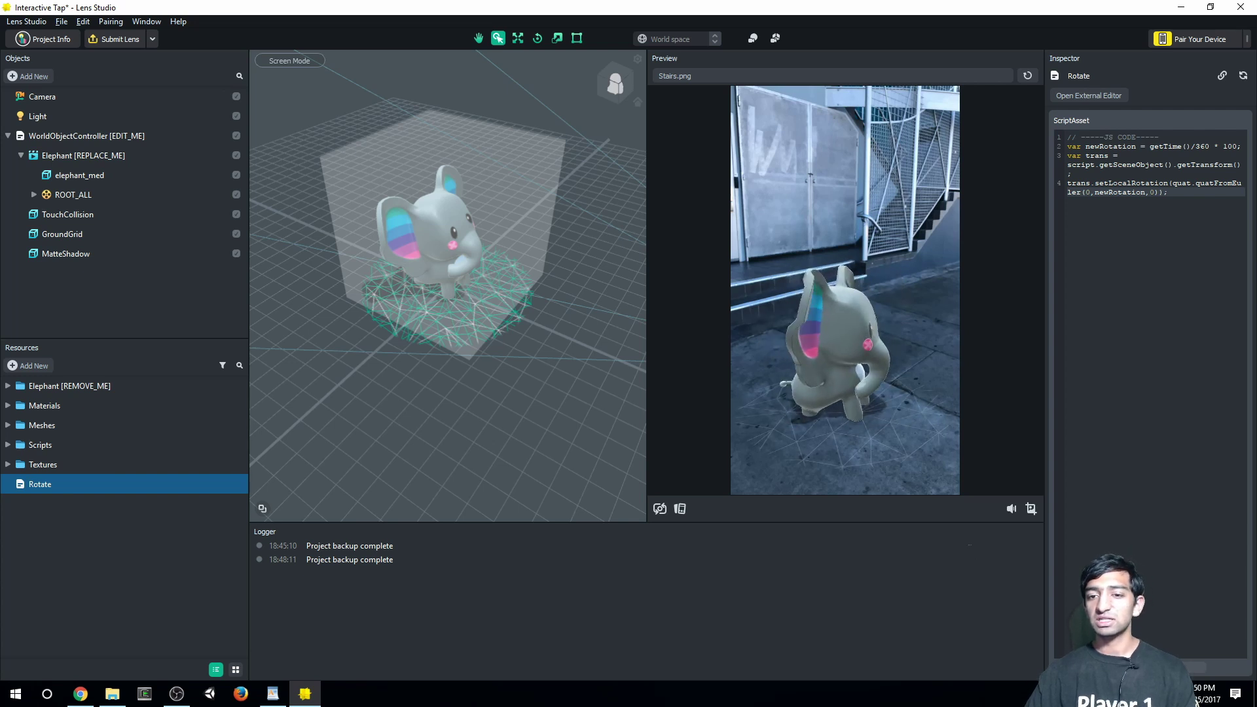
click(71, 154)
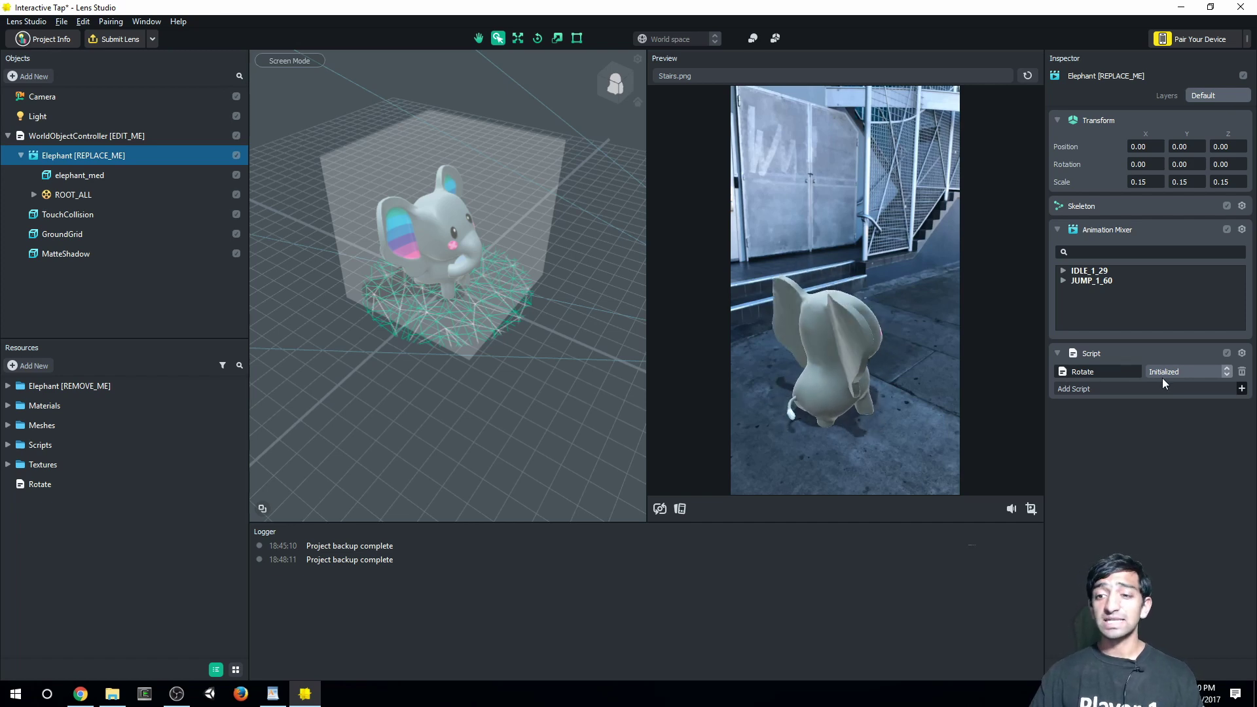
In Chrome, read the Script Events guide down to its Binding Events In Script code example.
key(alt+Tab)
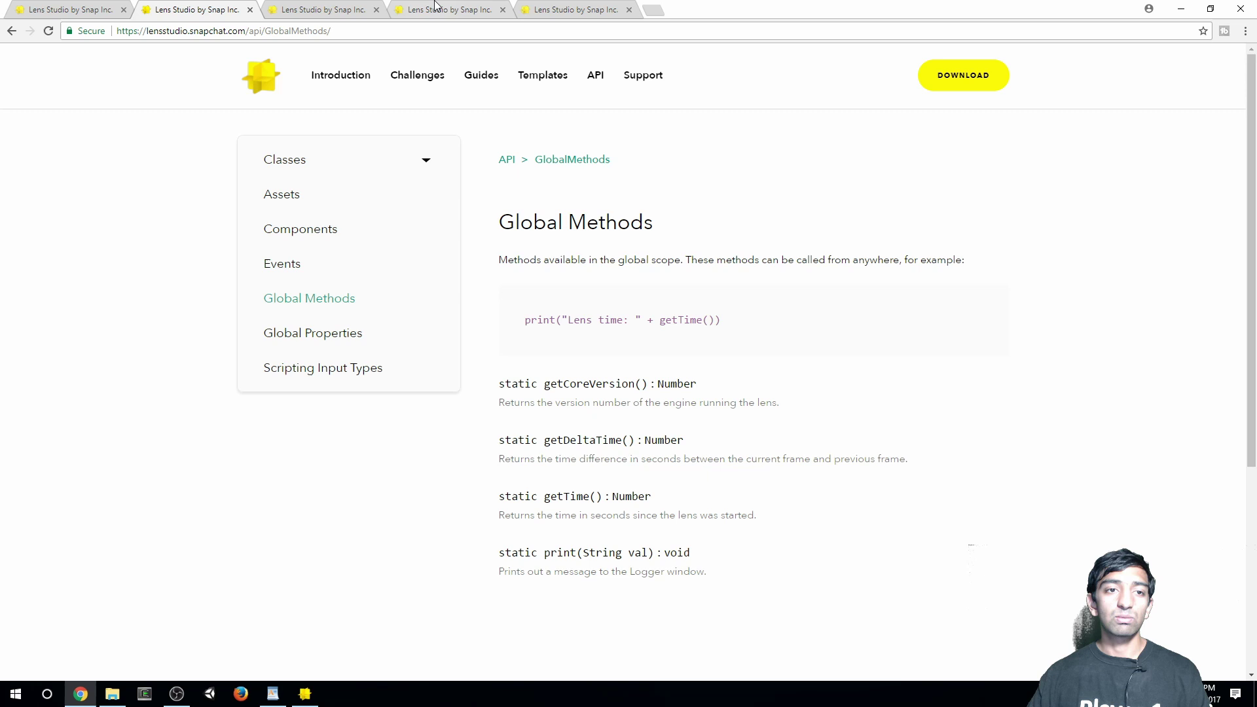
click(282, 269)
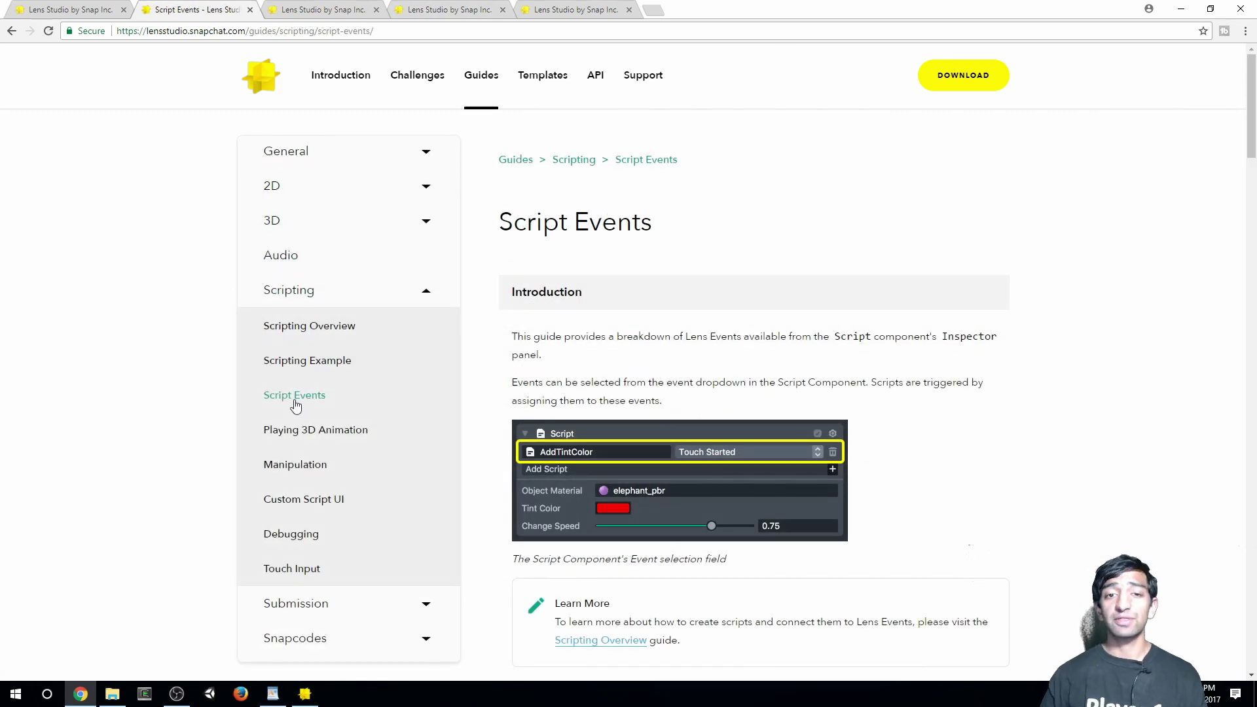
scroll(776, 392, down, 3)
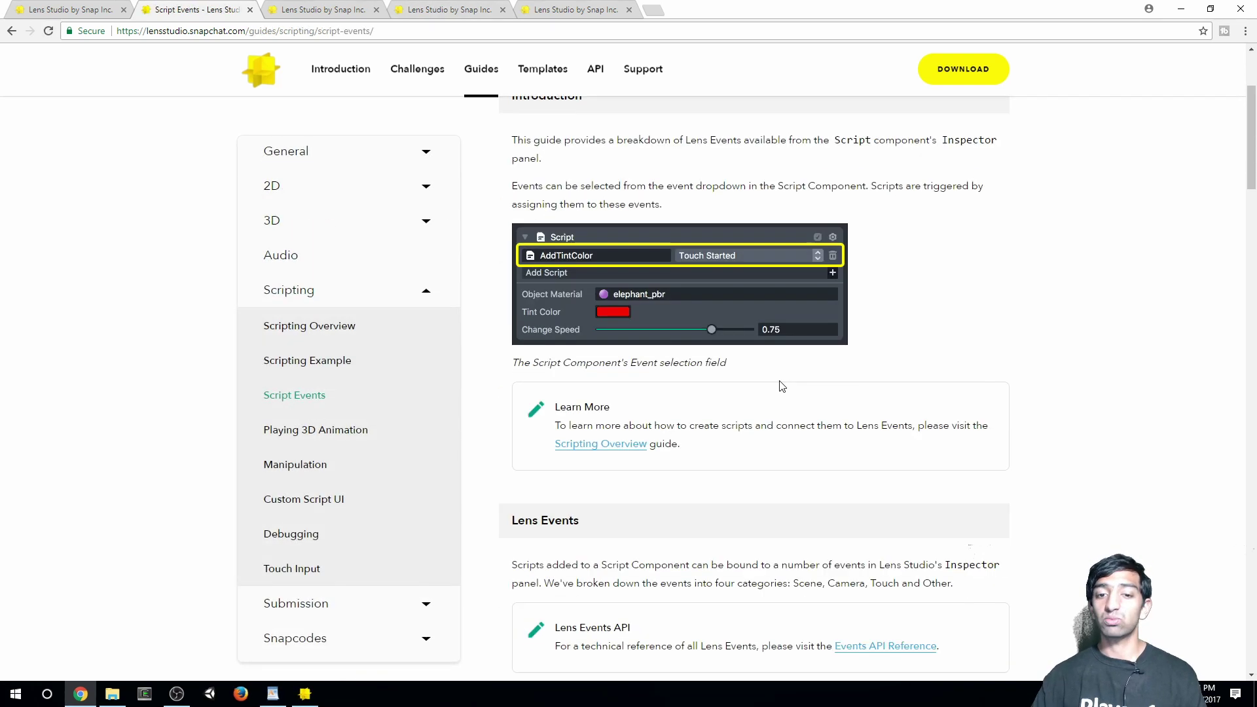
scroll(776, 390, down, 4)
scroll(797, 356, down, 2)
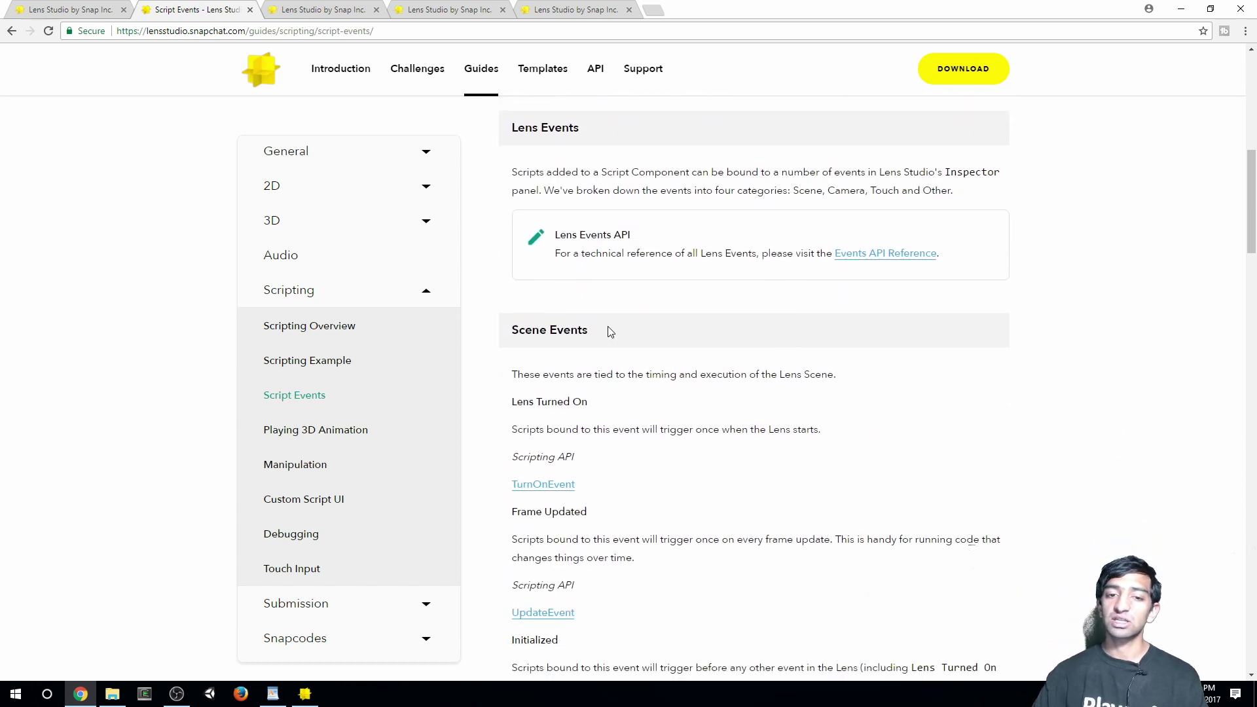
scroll(789, 332, down, 3)
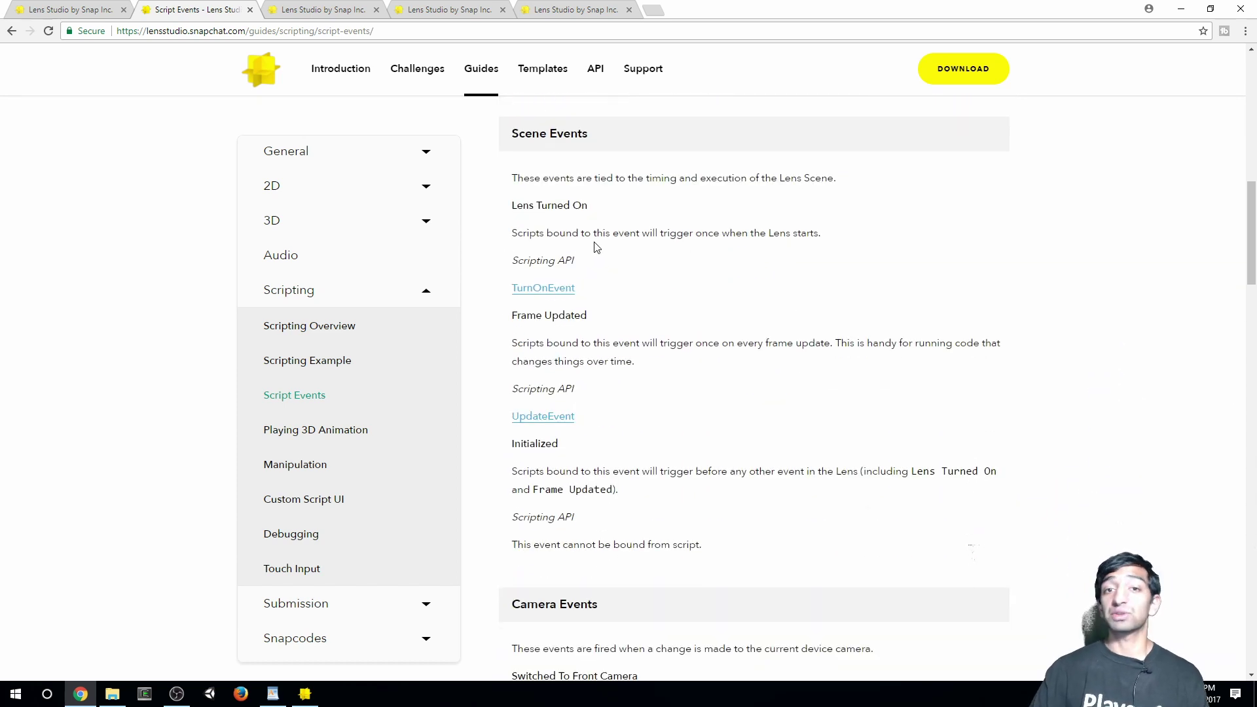
scroll(650, 339, down, 5)
scroll(688, 453, down, 13)
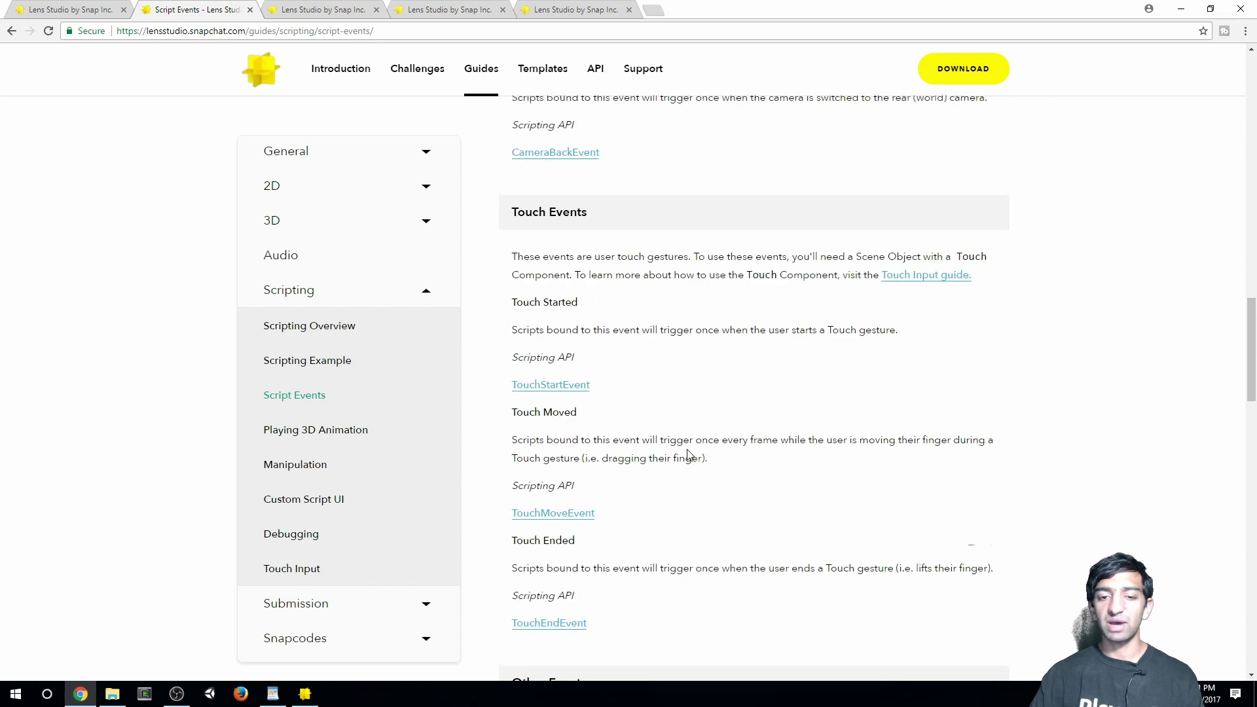
scroll(1015, 379, down, 15)
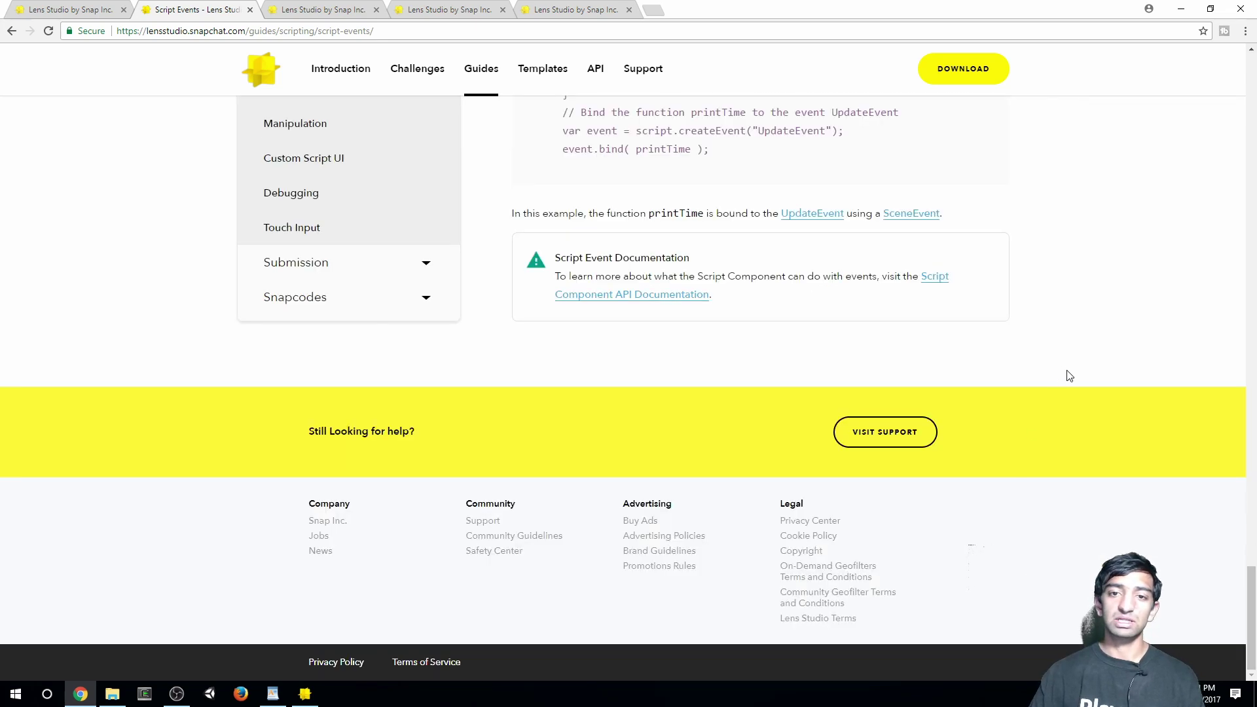
scroll(1066, 373, up, 5)
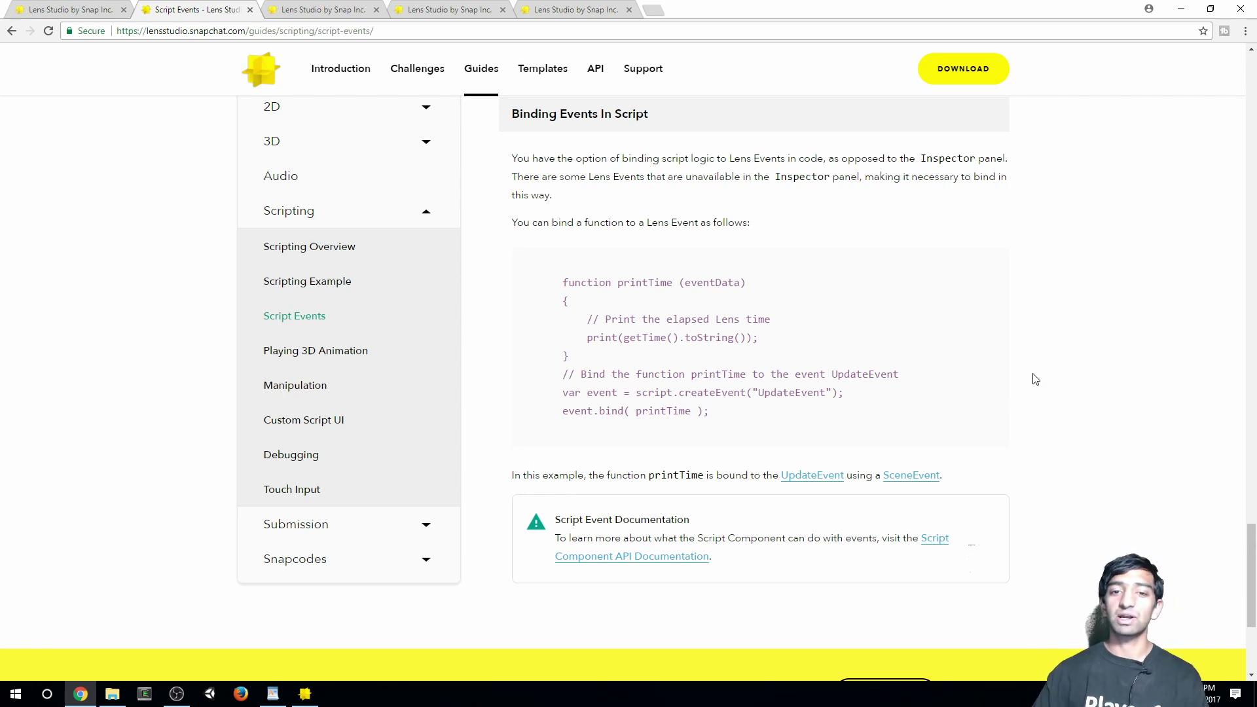
drag(794, 406, 567, 279)
click(568, 275)
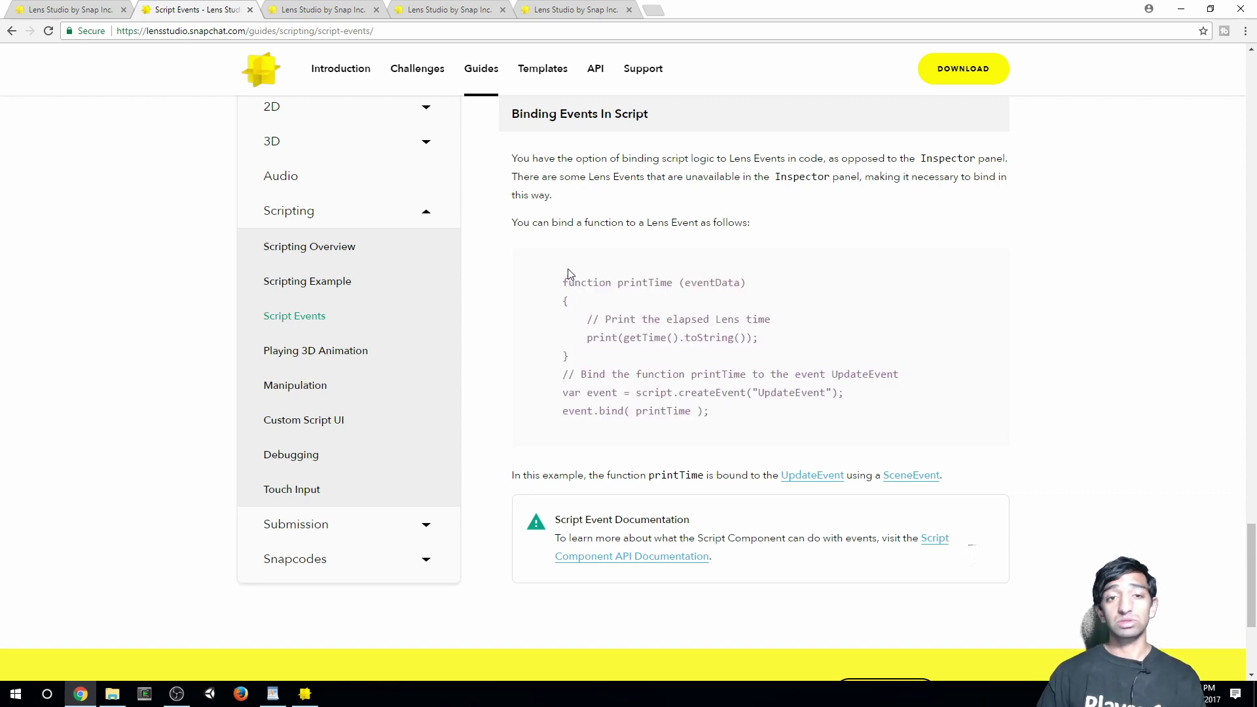
Change the elephant's Rotate script component event to Frame Updated.
key(alt+Tab)
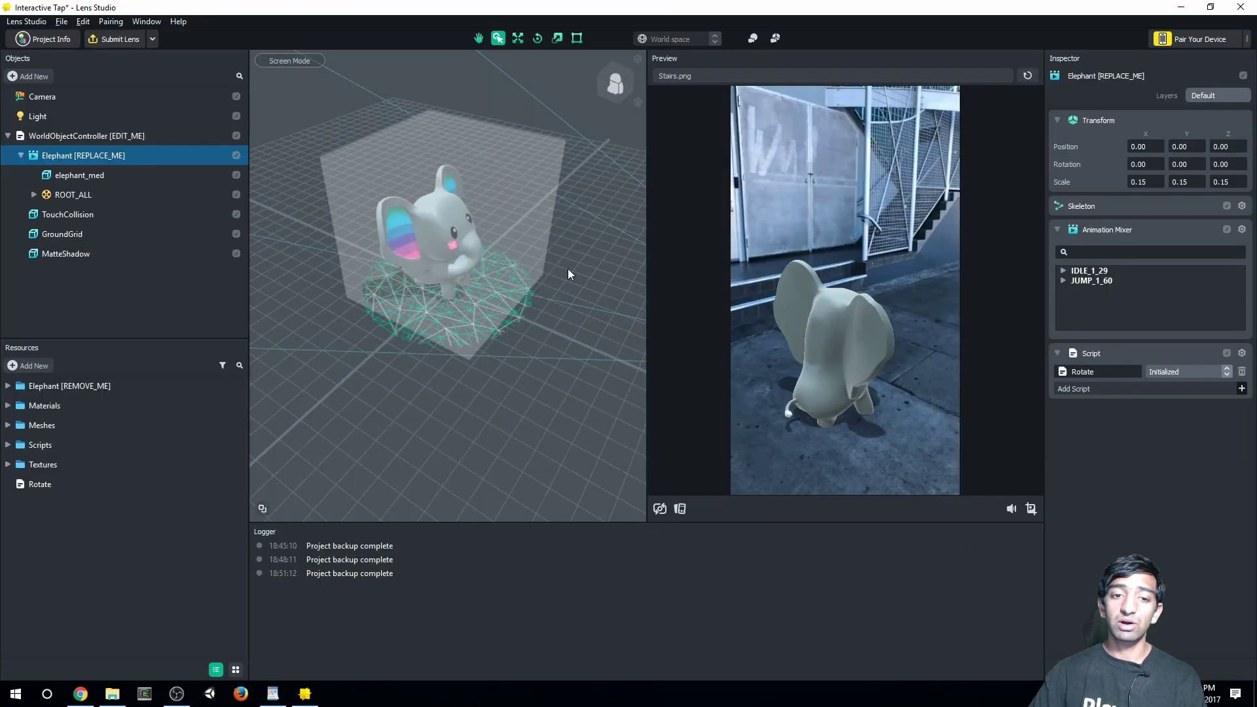
click(1163, 371)
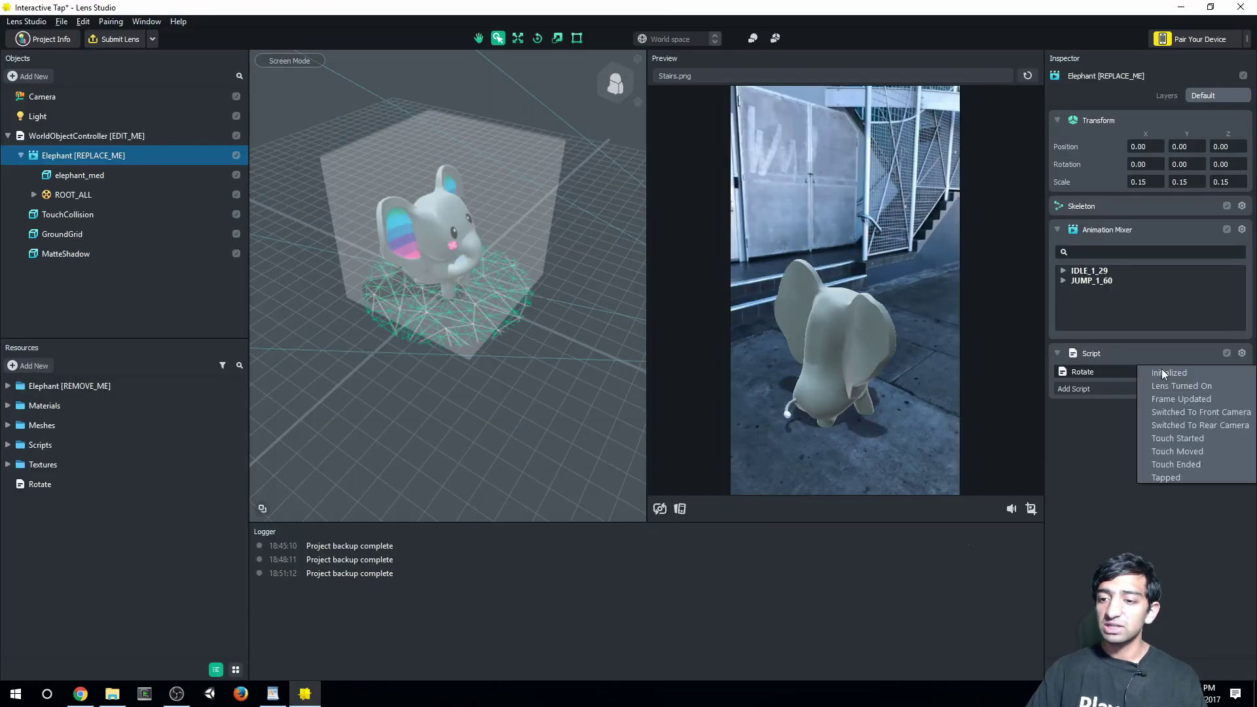
click(1213, 400)
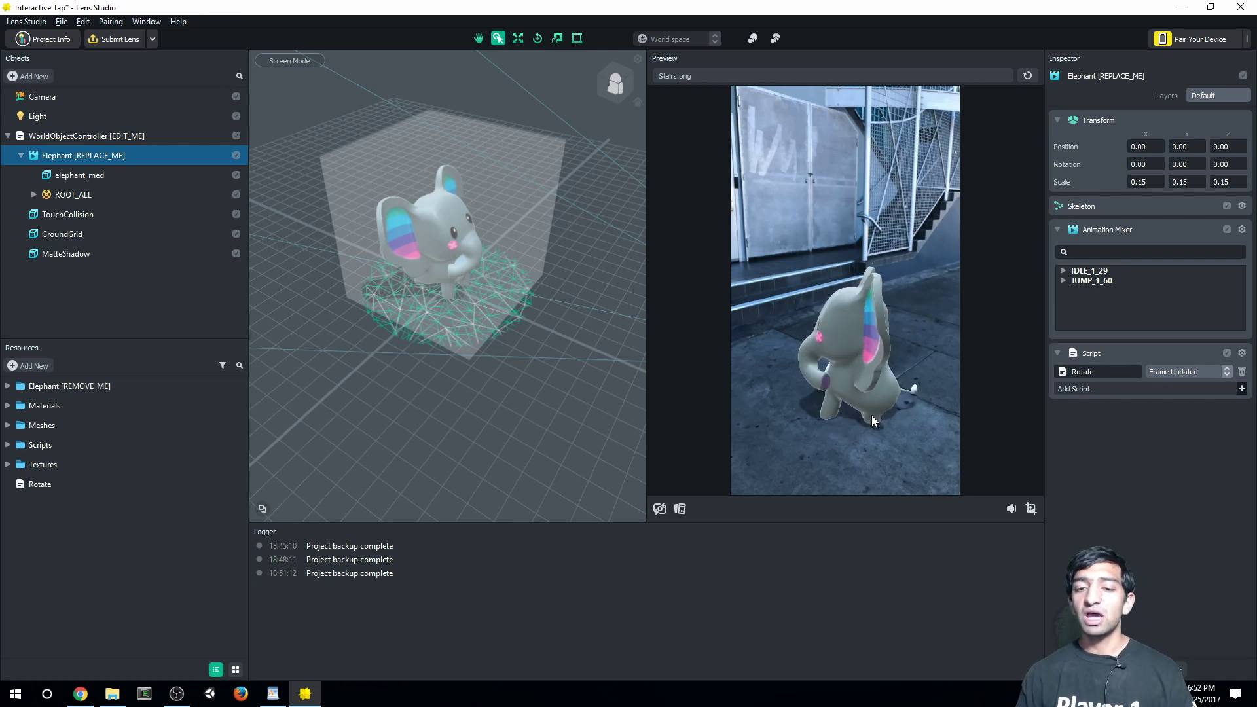
click(40, 484)
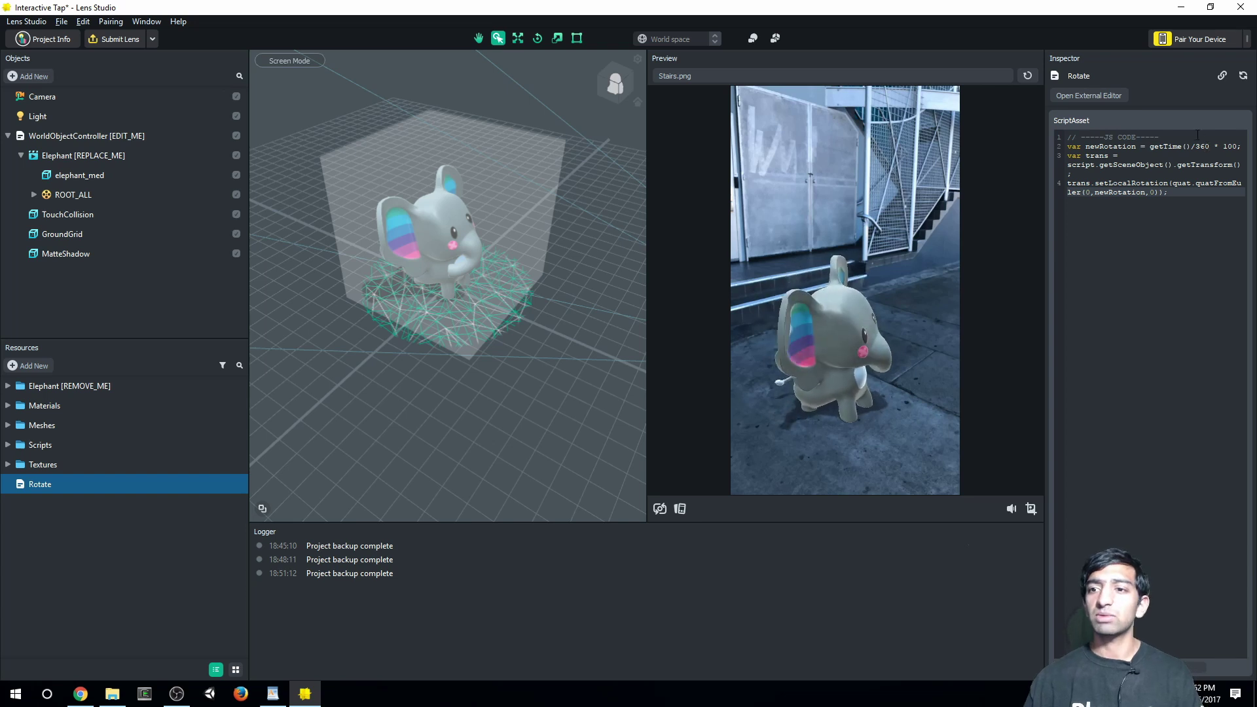
click(1197, 141)
key(Return)
key(Return)
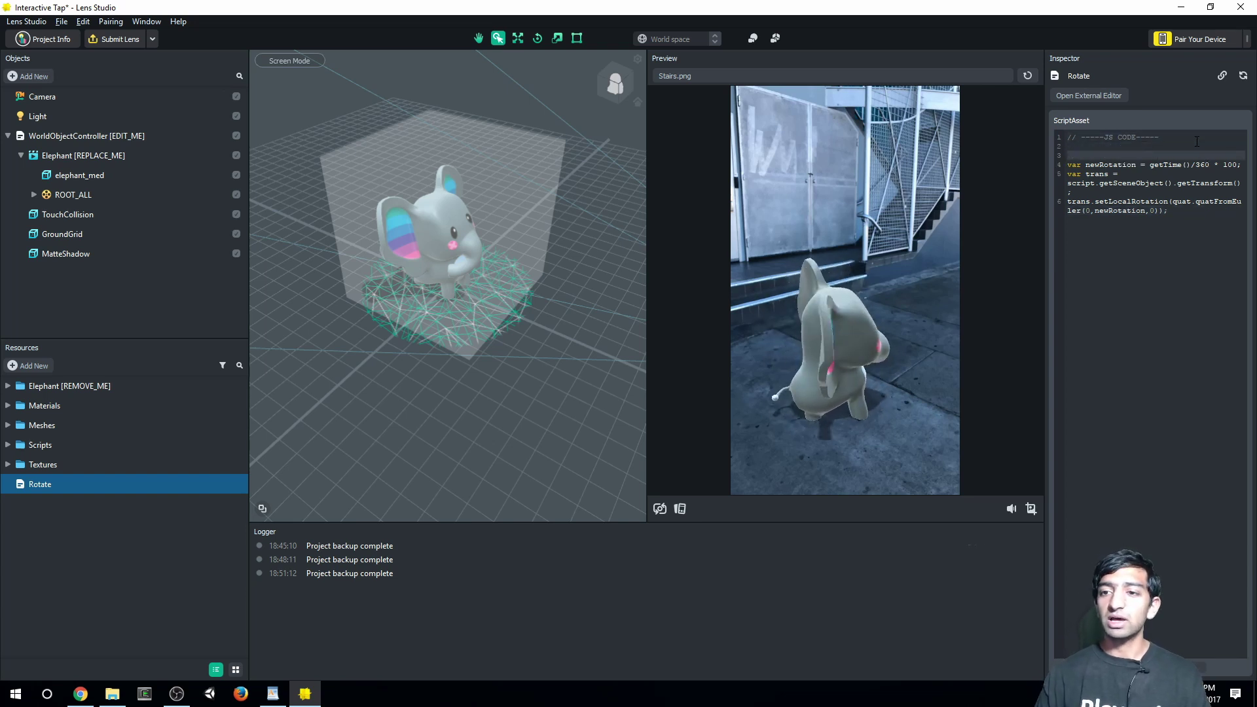
key(Up)
text(//)
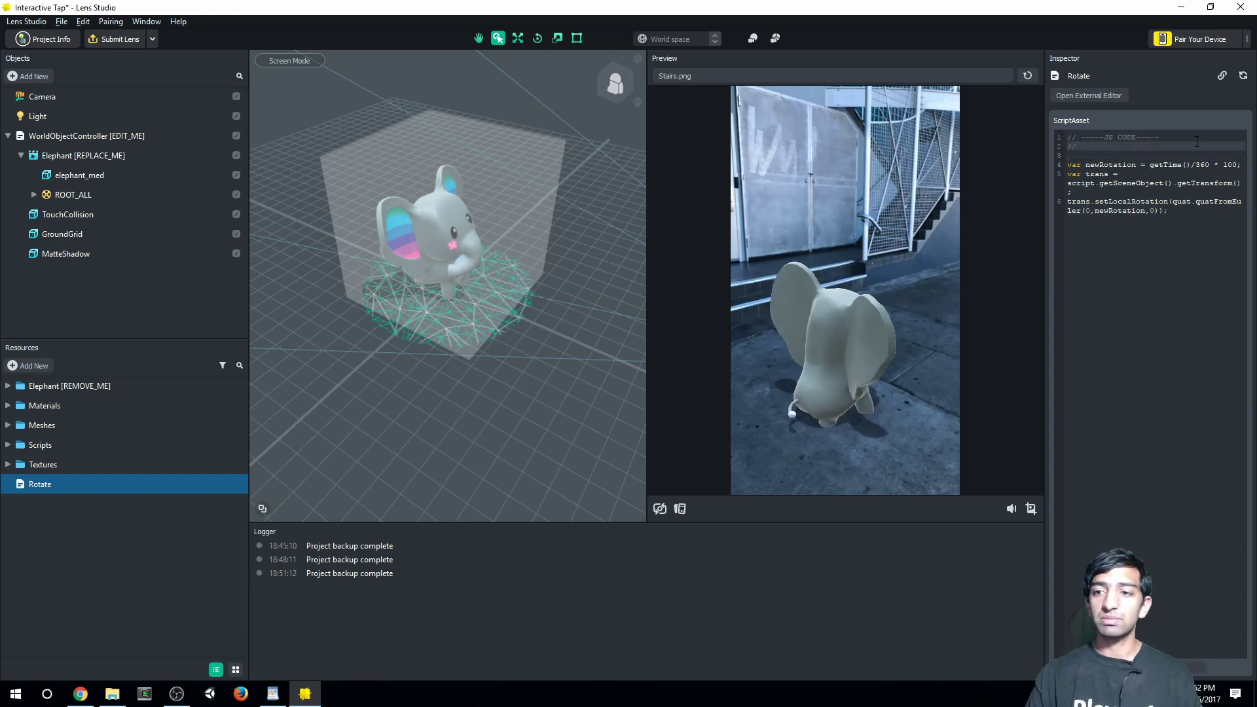
text(@input float speed)
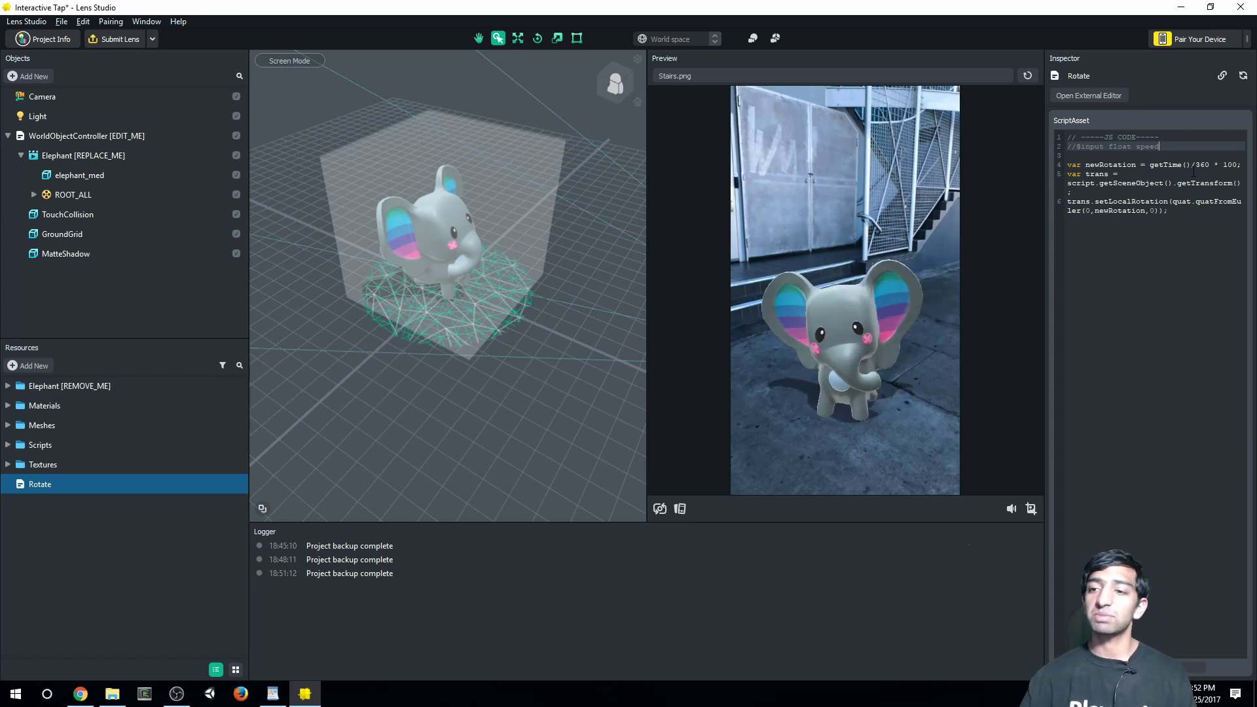
double_click(1230, 164)
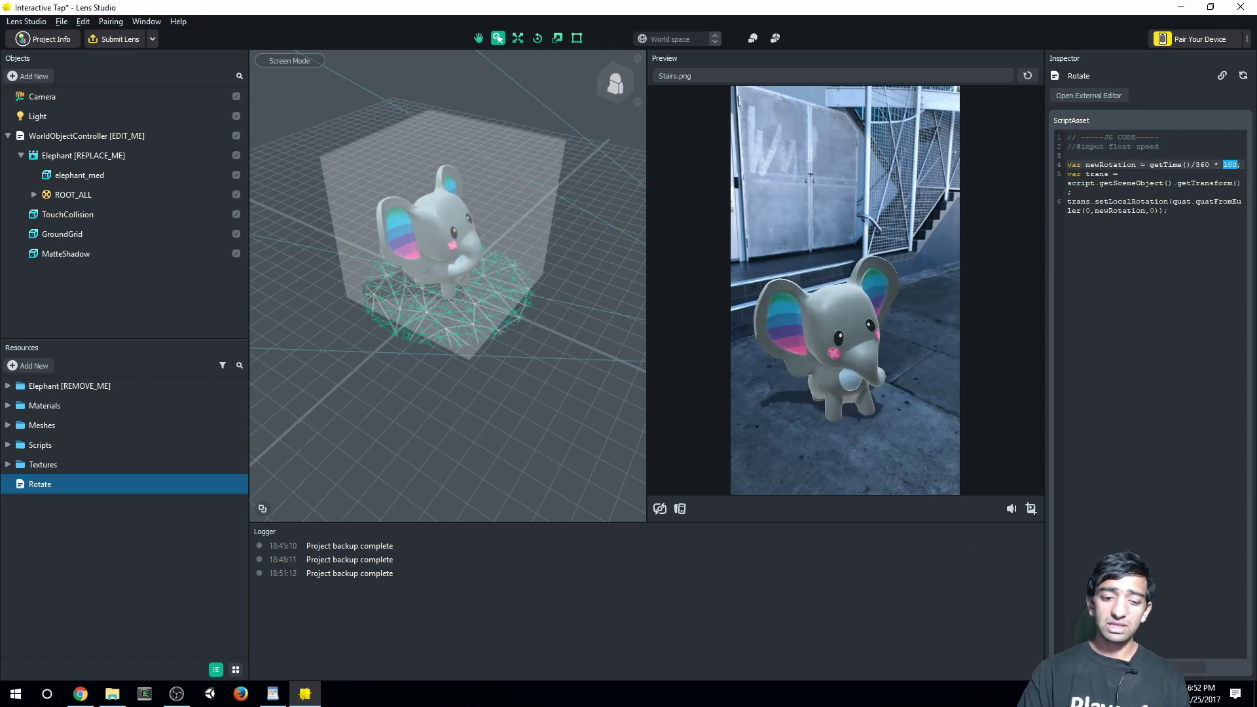
text(script.speed)
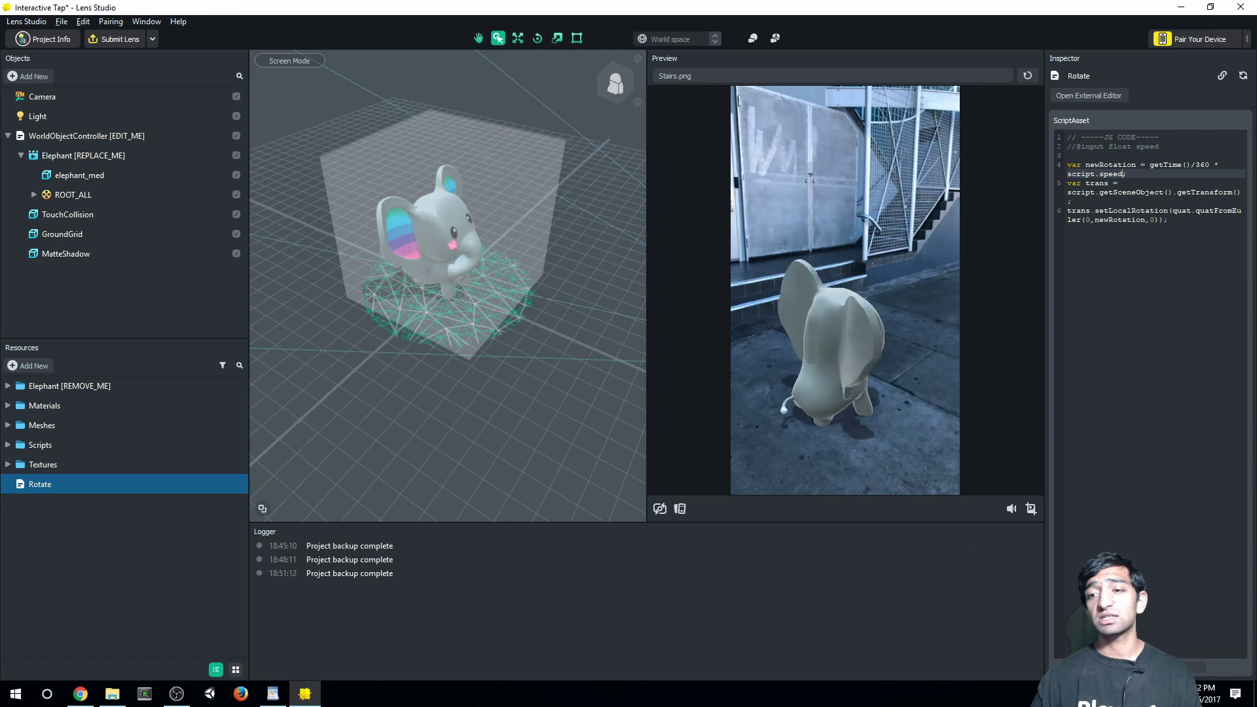
click(73, 156)
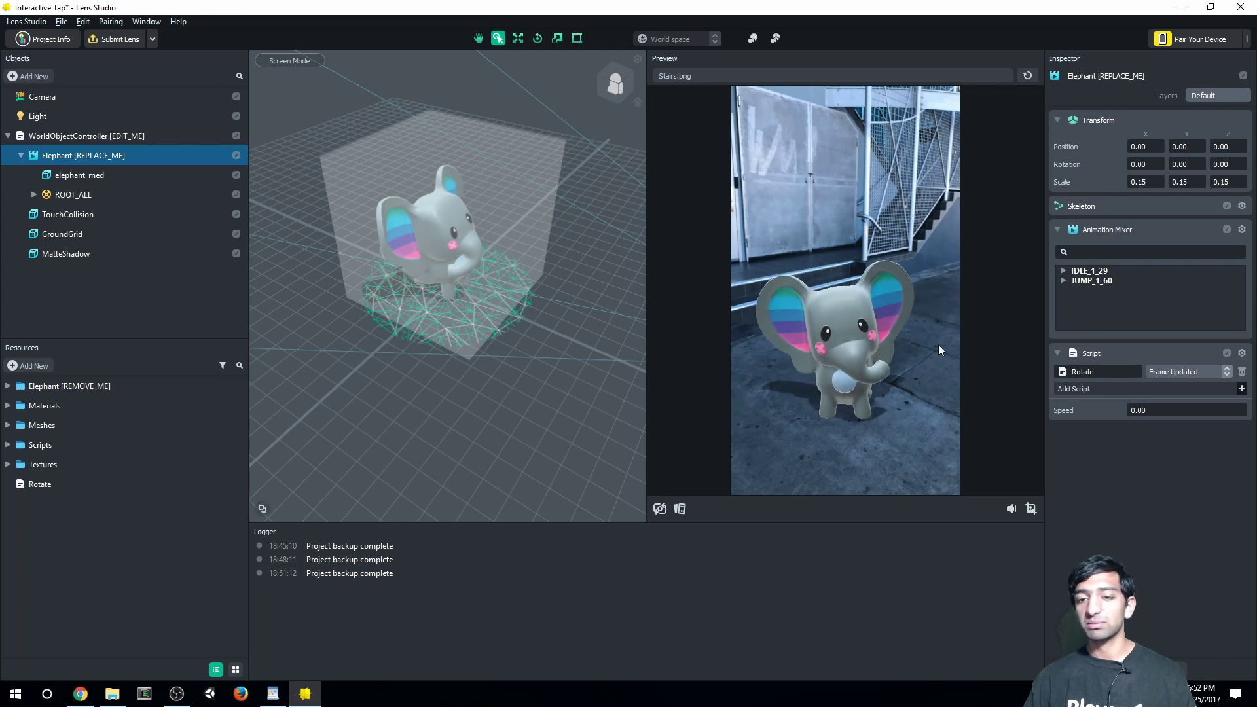
Enter 100 in the elephant's Speed field, then change it to 1000.
click(1161, 411)
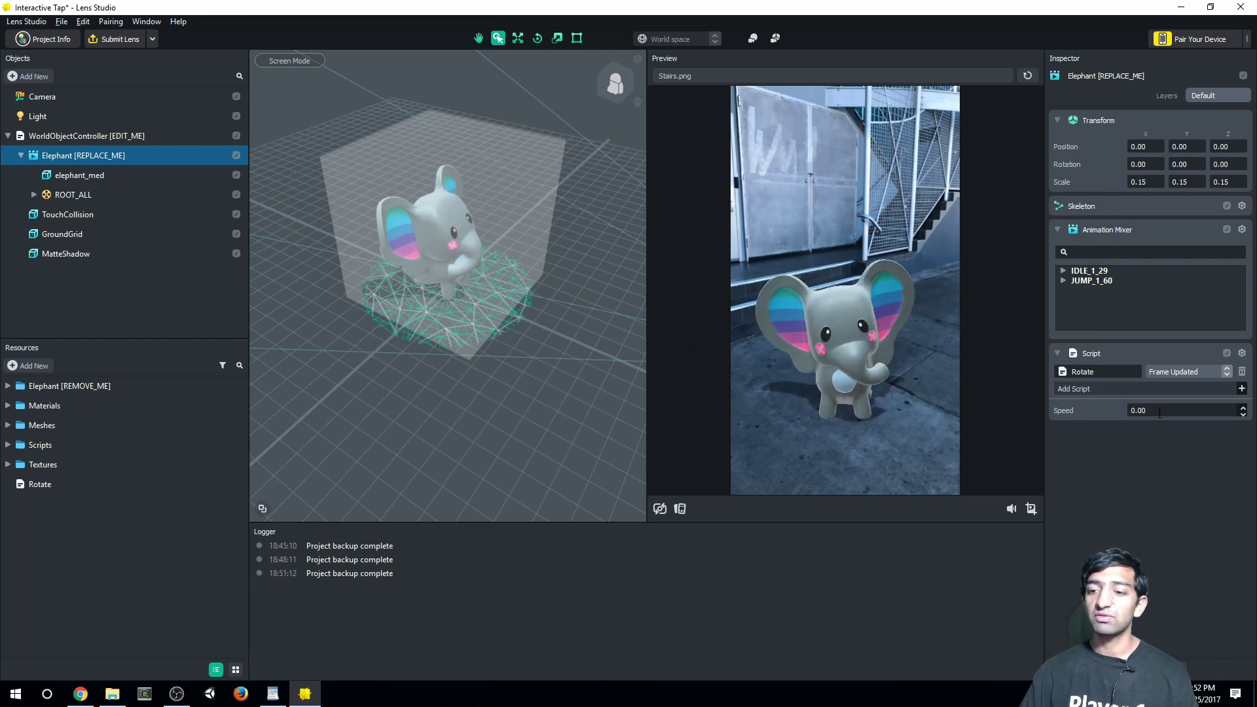
text(100)
key(Return)
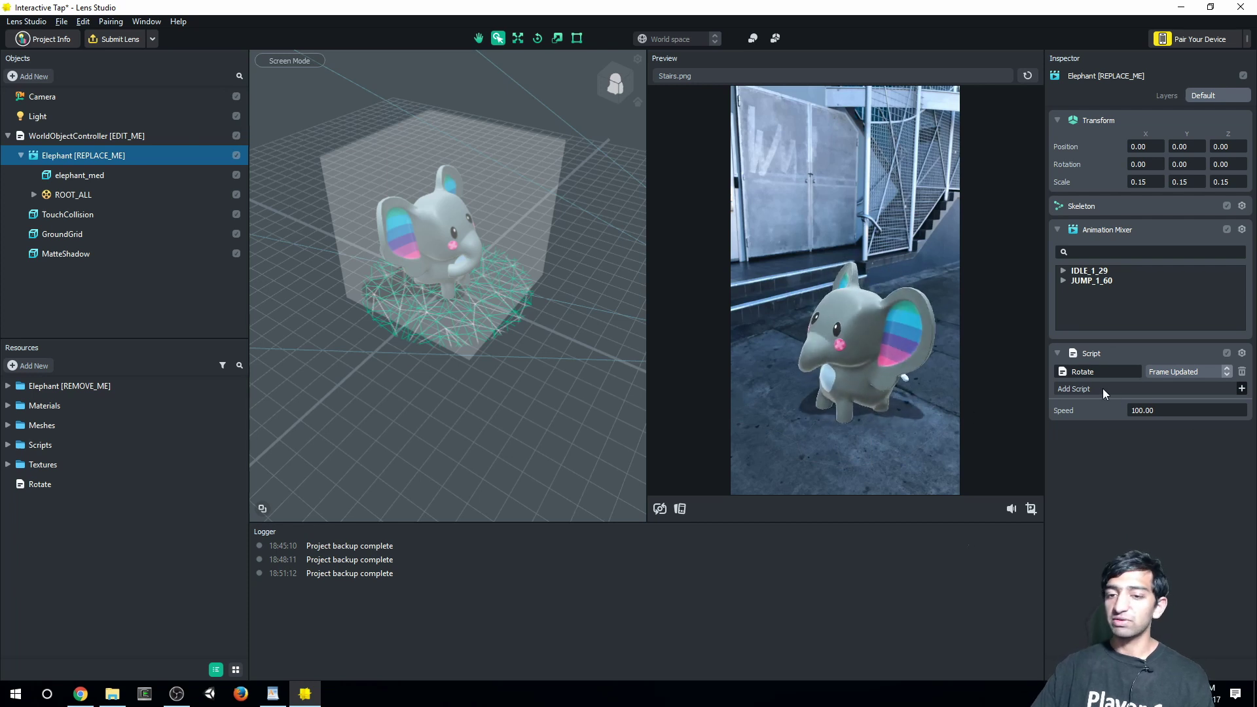
click(1152, 411)
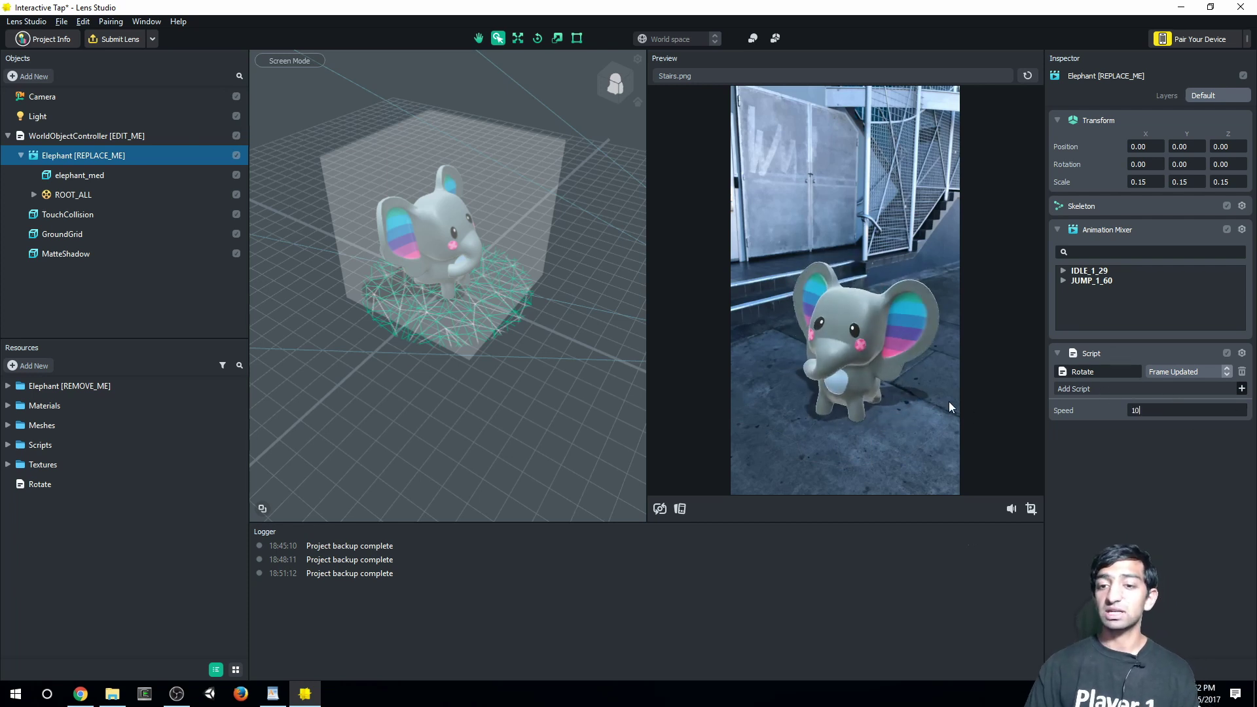
text(1000)
key(Return)
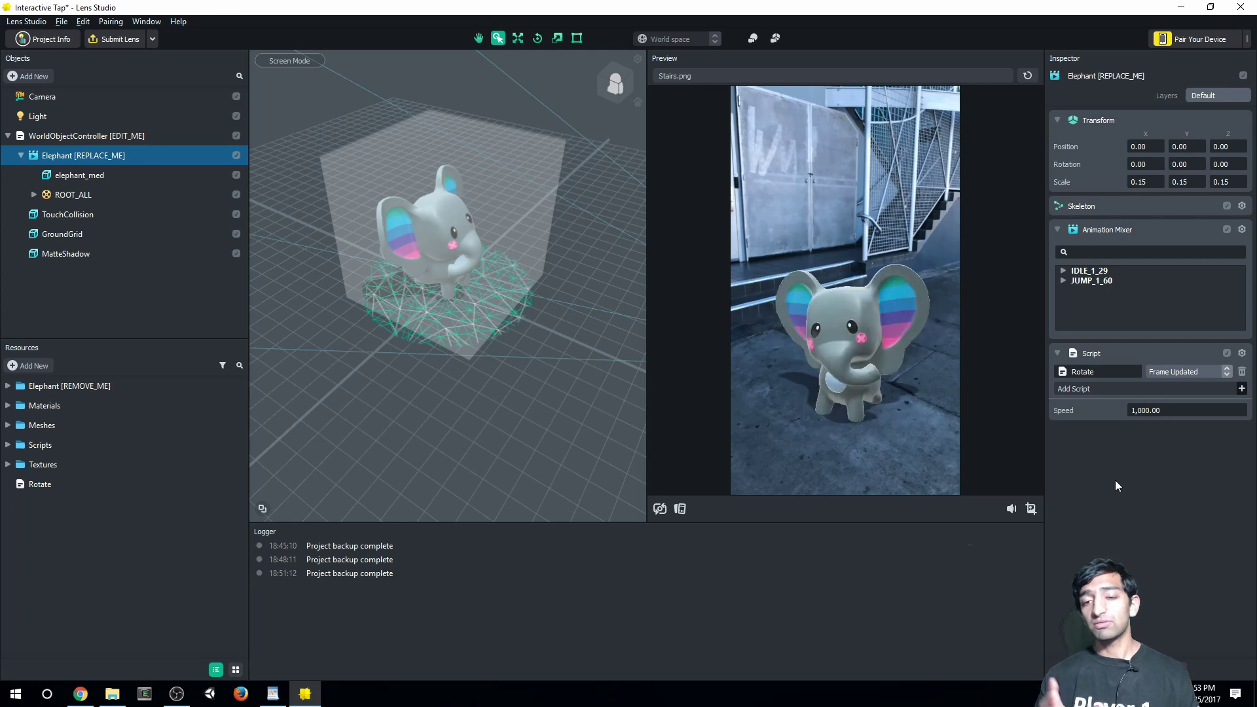
Tap the spinning elephant three times in the Preview, checking for 'TapAnim: Tapped' log messages.
click(858, 369)
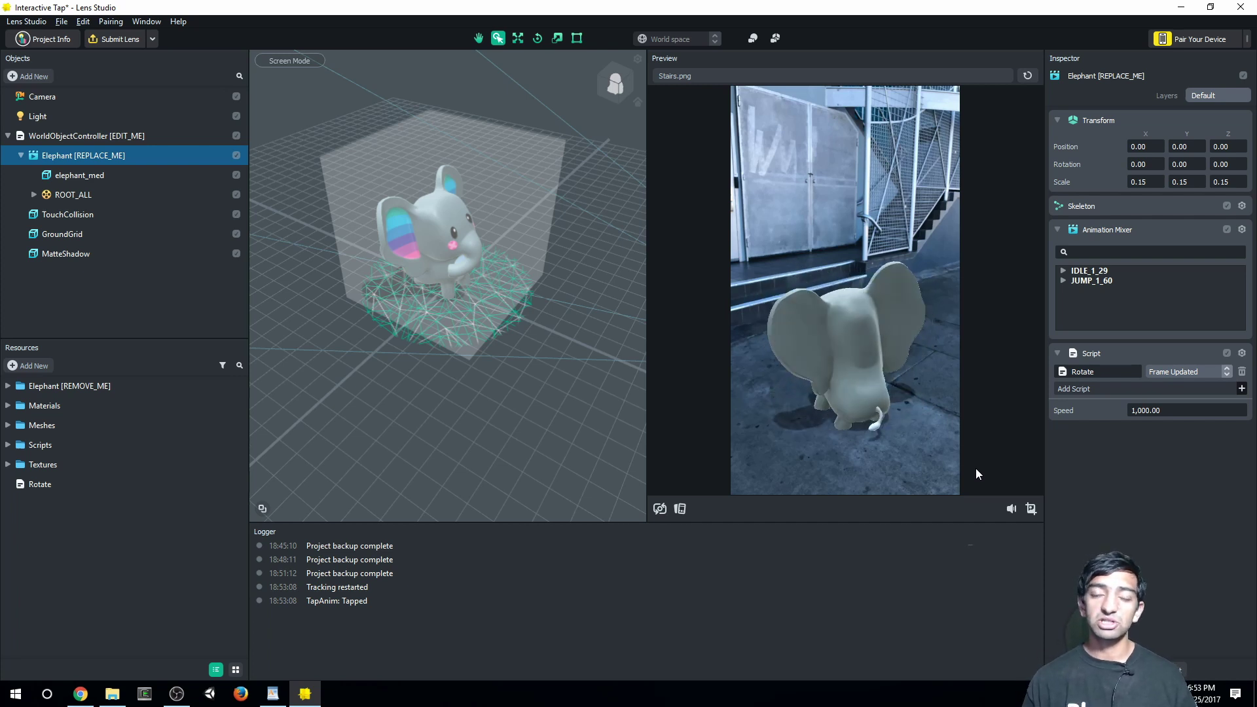
click(868, 391)
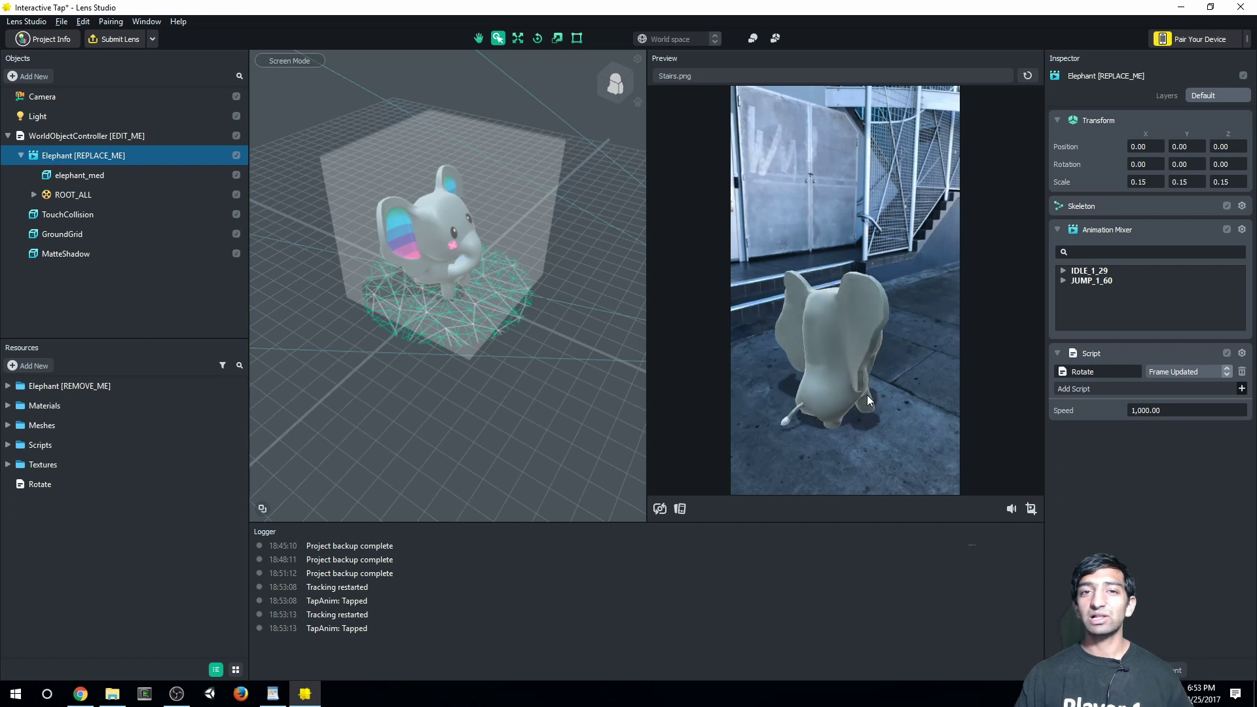
click(860, 392)
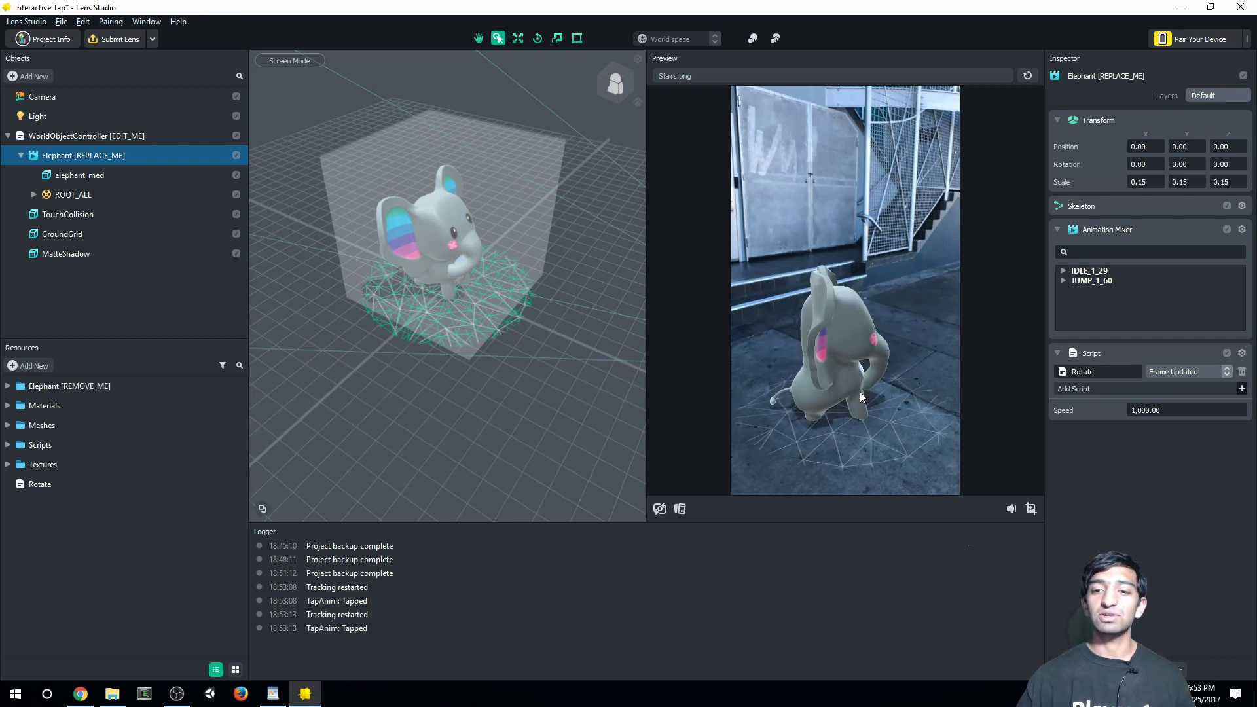